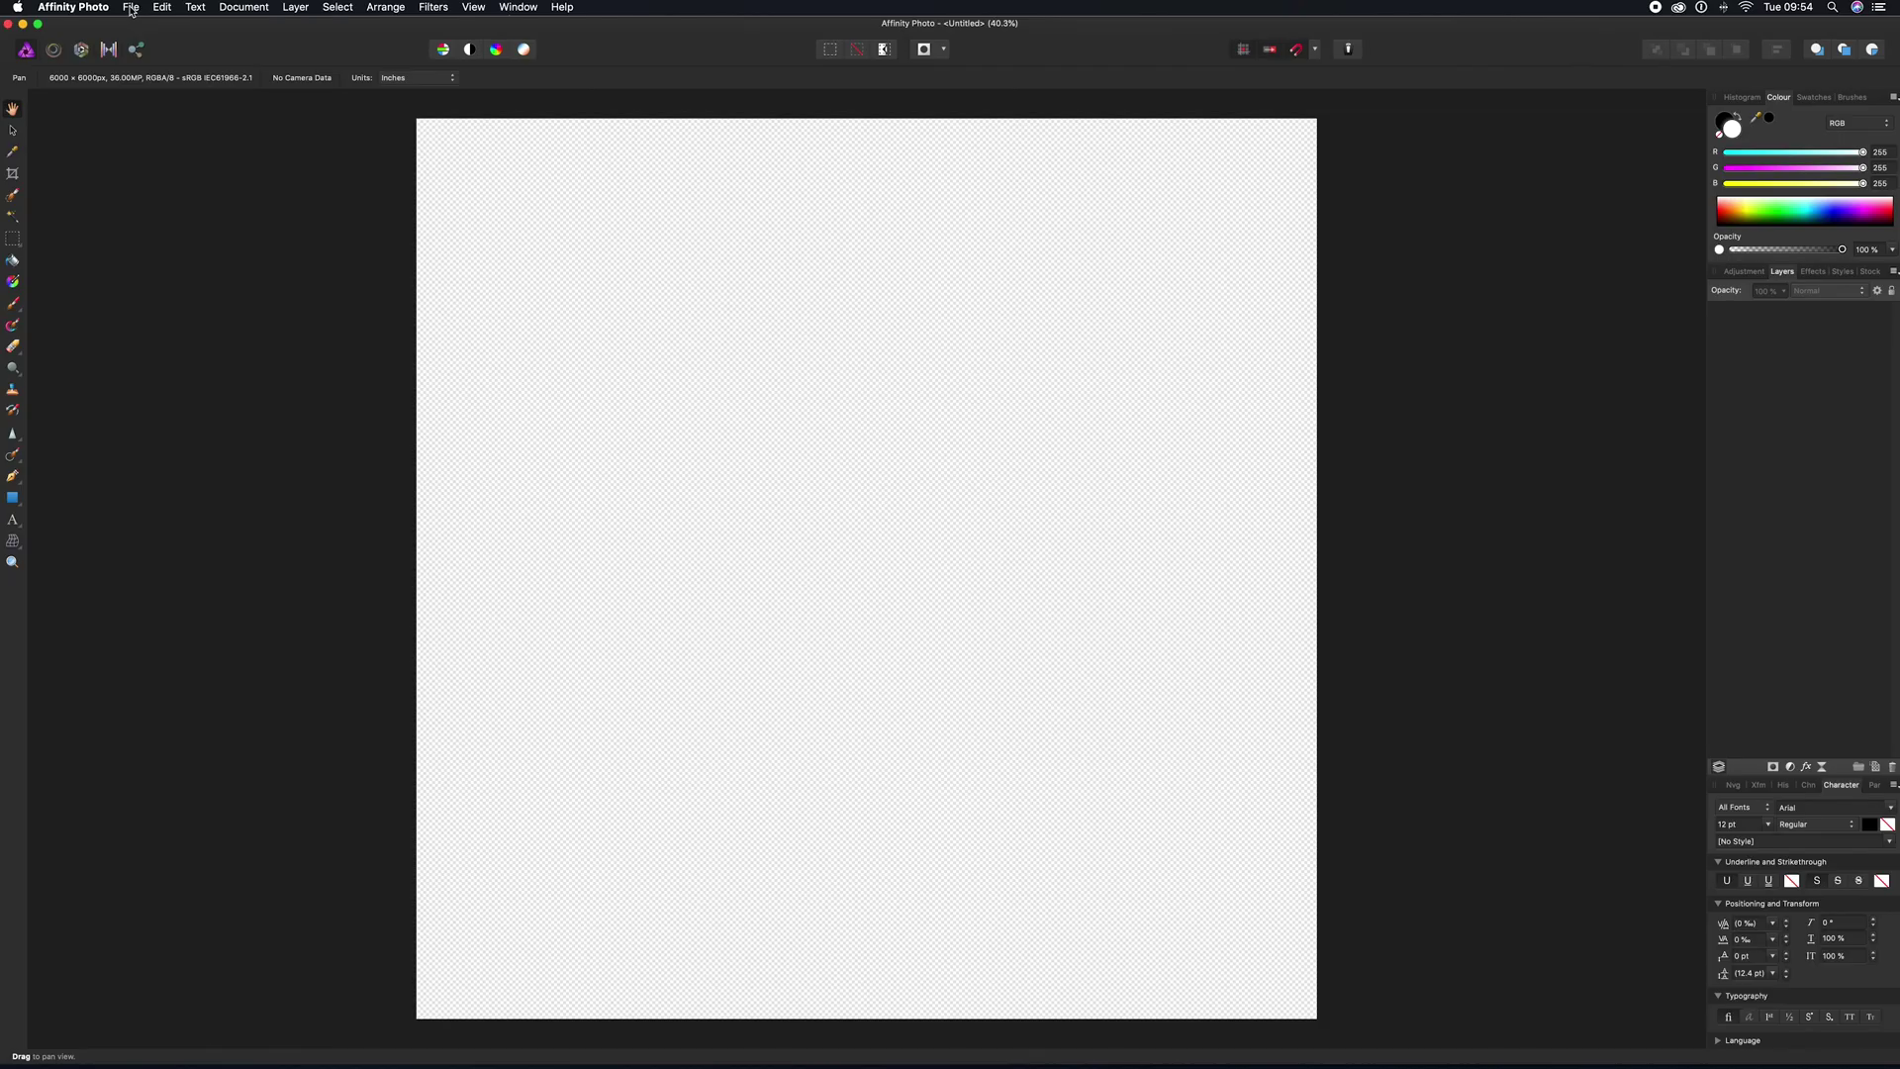
- Create a new auto-aligned image stack from PANA3780, PANA3783 and PANA3775
{"action": "left_click", "coordinate": [130, 7]}
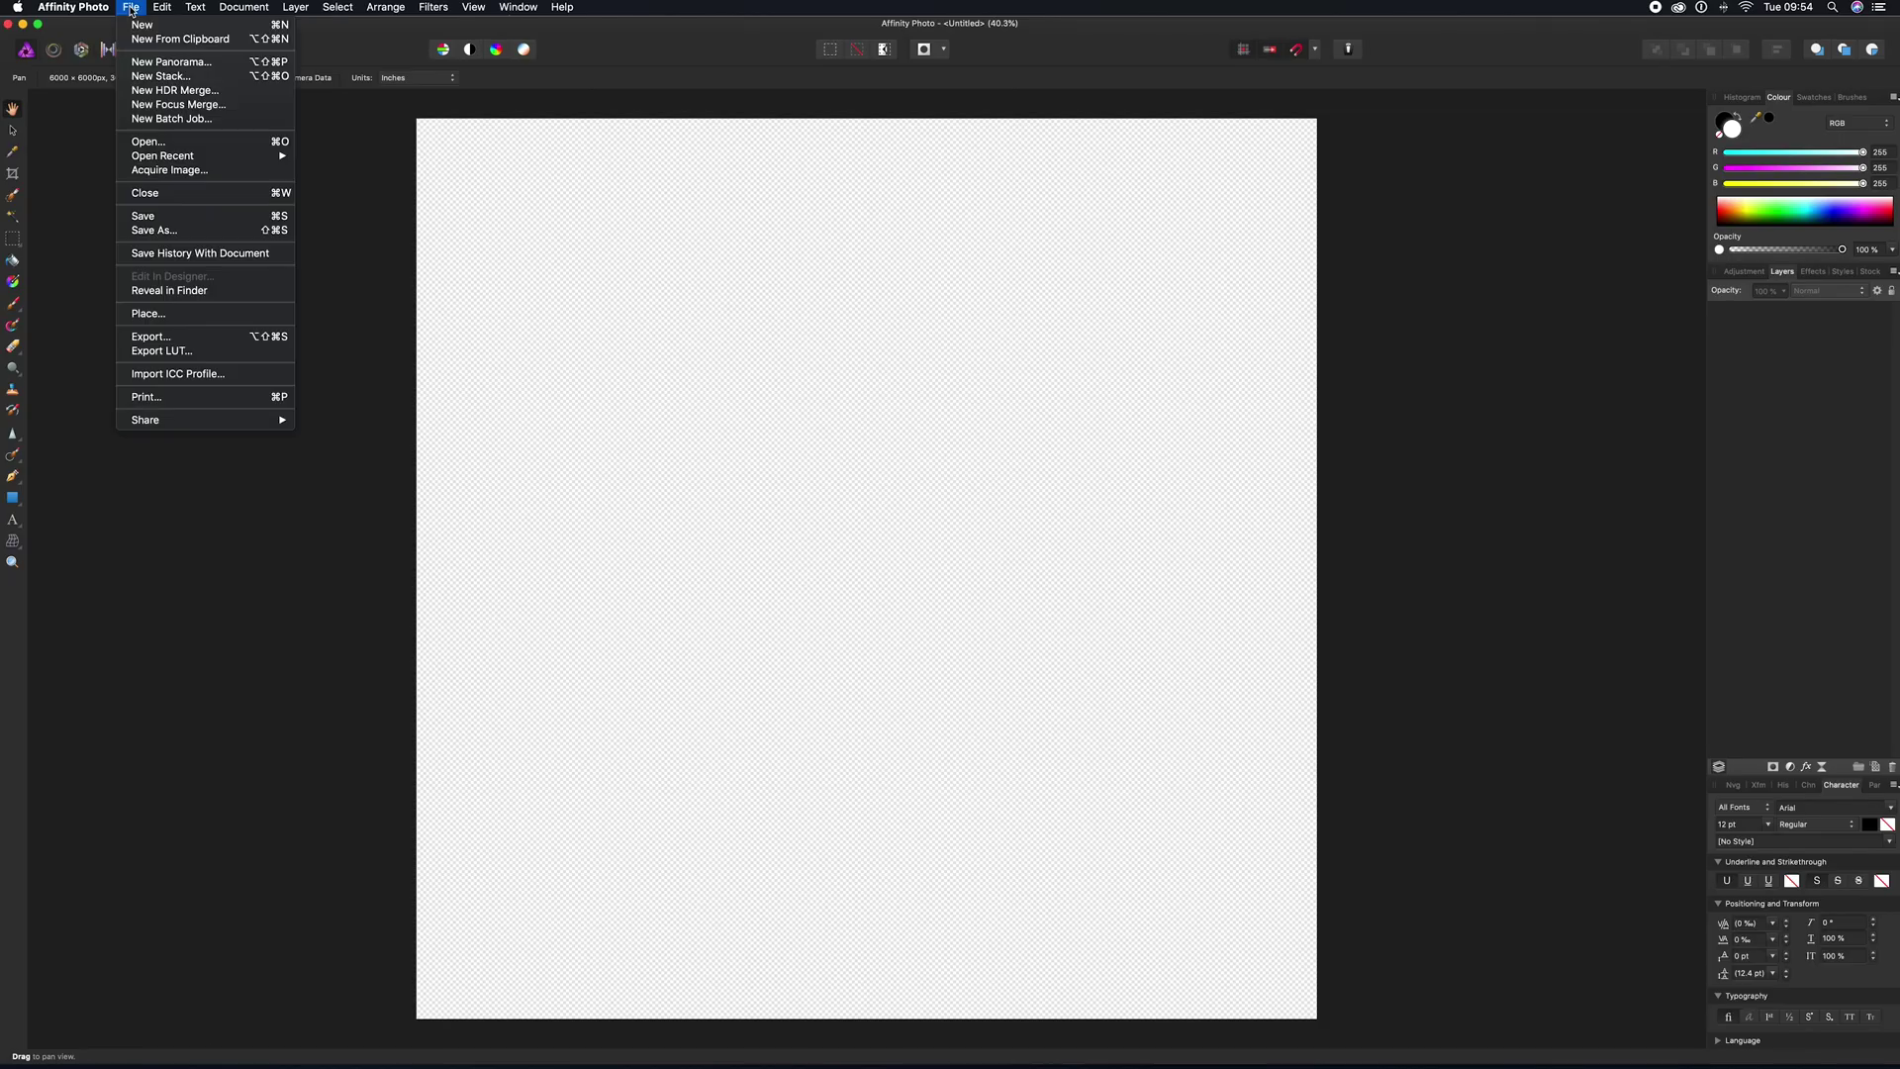
{"action": "left_click", "coordinate": [161, 76]}
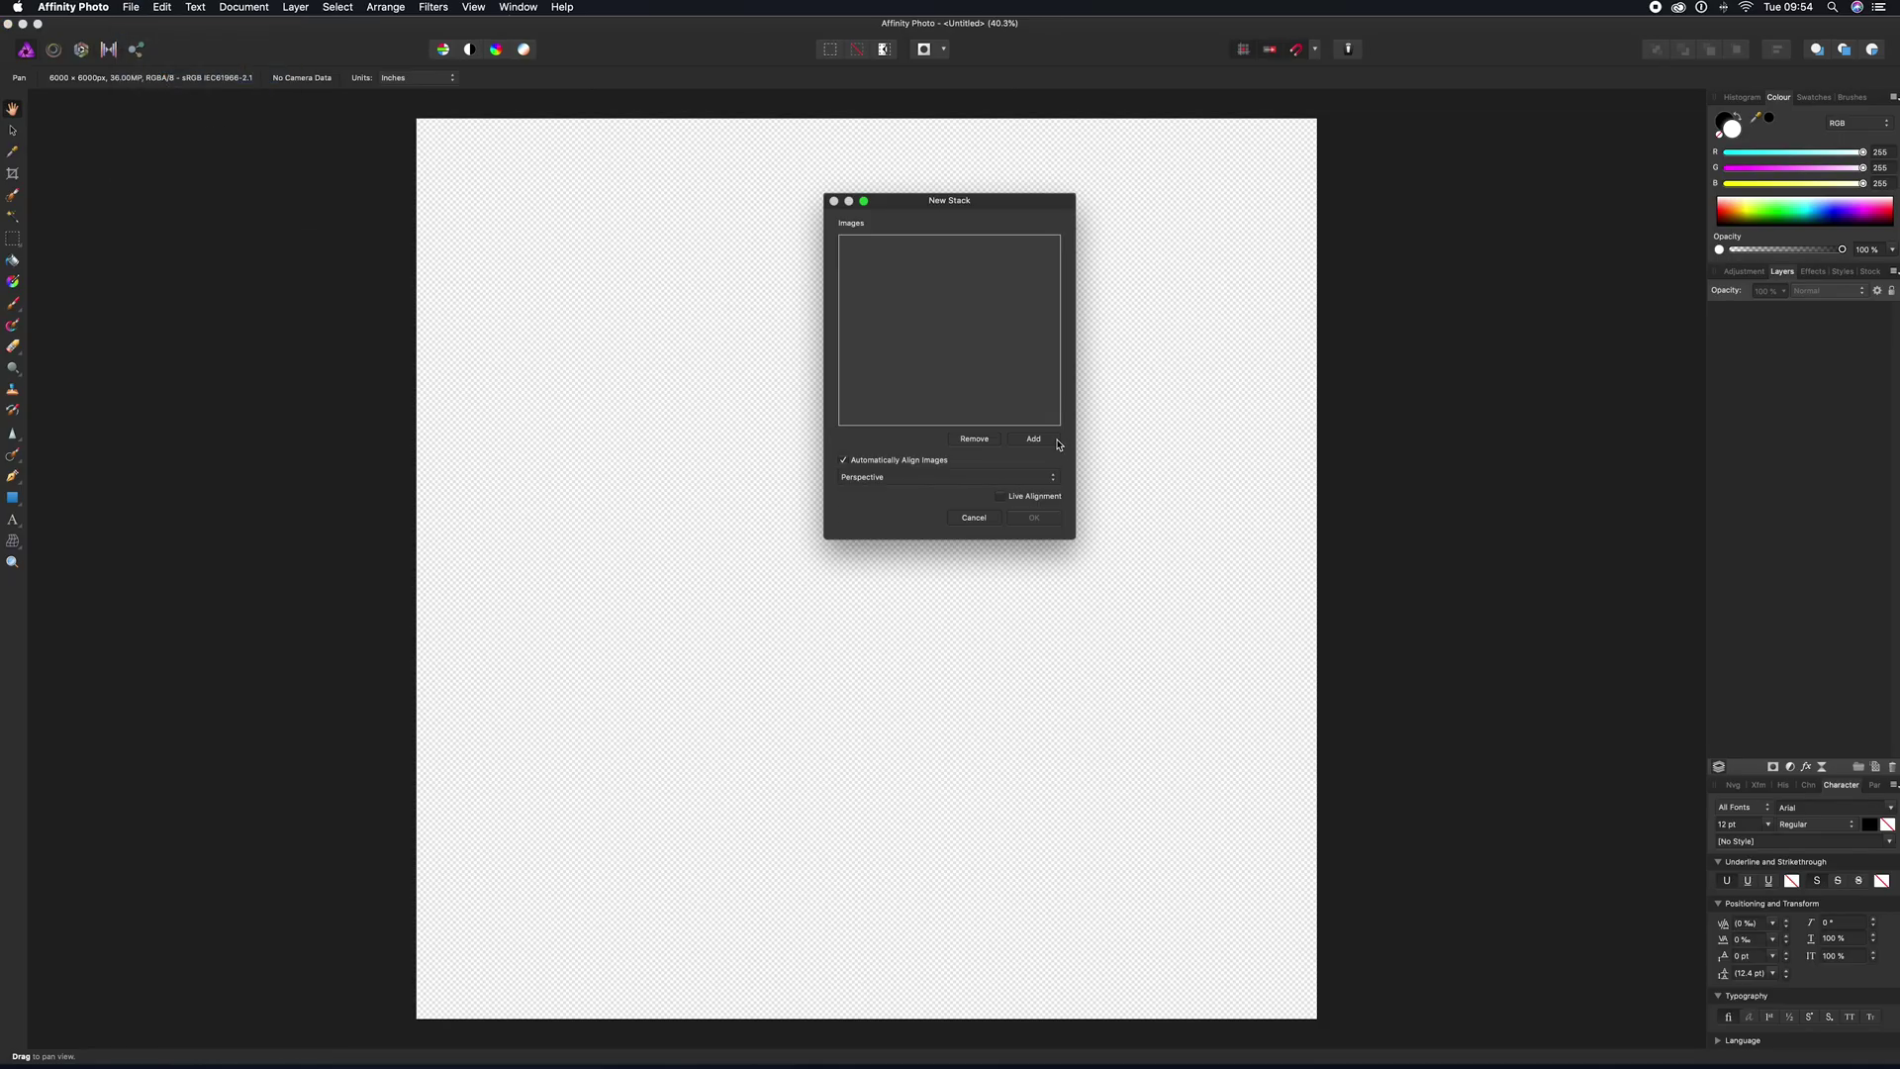
{"action": "left_click", "coordinate": [1033, 439]}
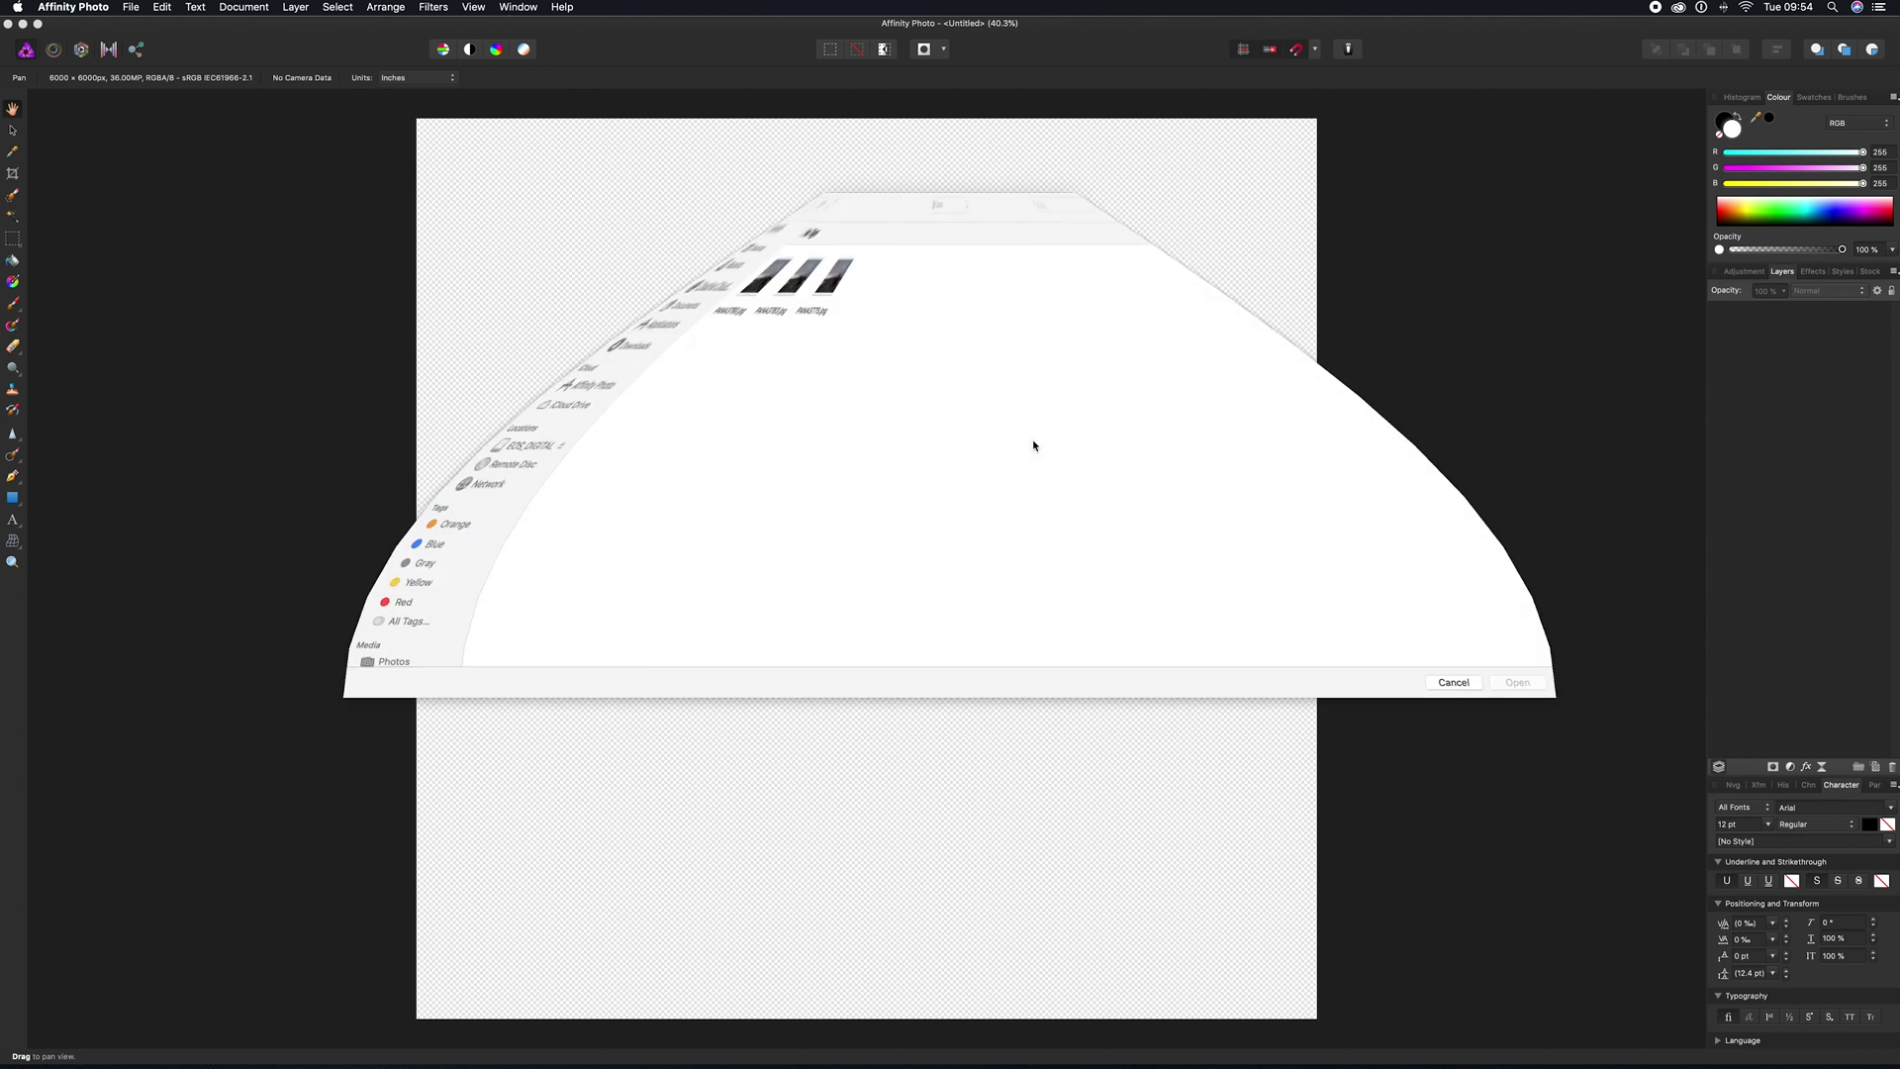
{"action": "left_click_drag", "start_coordinate": [719, 287], "coordinate": [475, 297]}
{"action": "left_click", "coordinate": [1529, 690]}
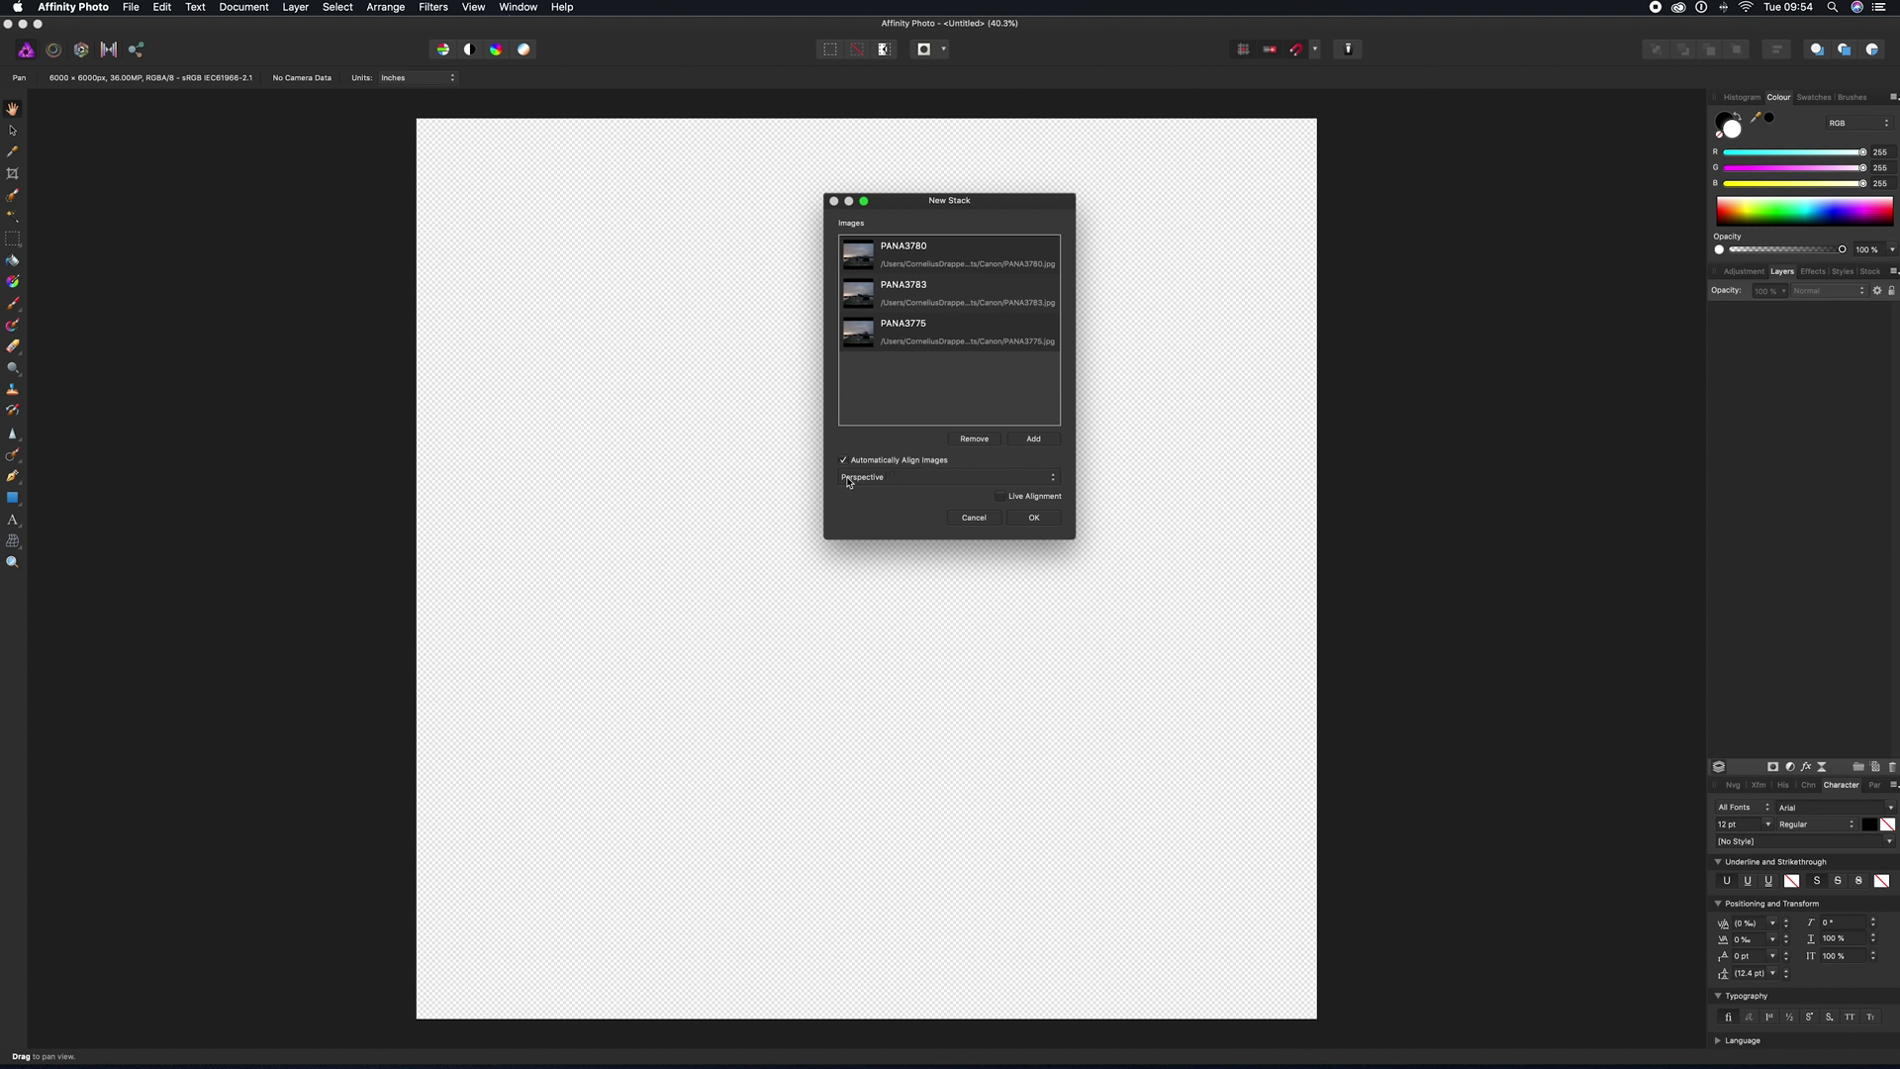
{"action": "left_click", "coordinate": [1035, 519]}
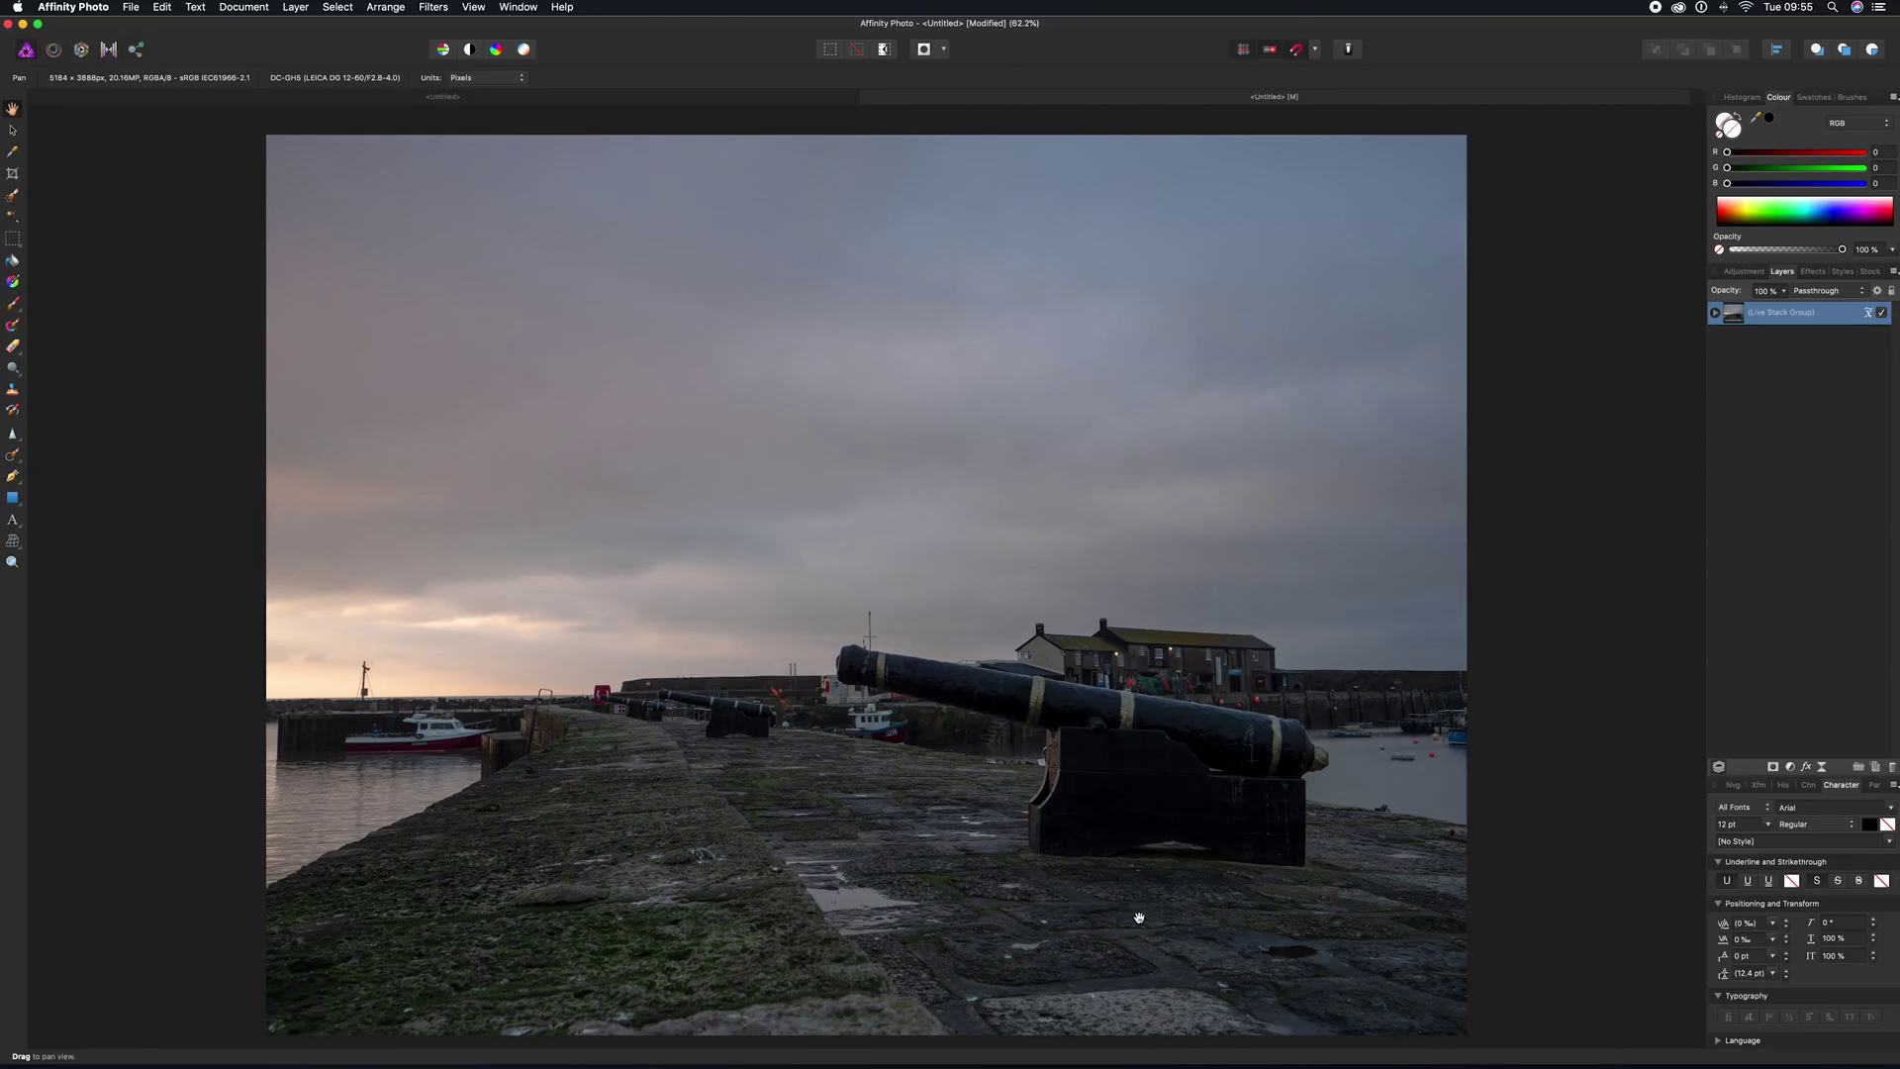
- Move the three photo layers above the Live Stack Group, then delete the empty group
{"action": "left_click", "coordinate": [1715, 313]}
{"action": "left_click", "coordinate": [1789, 336]}
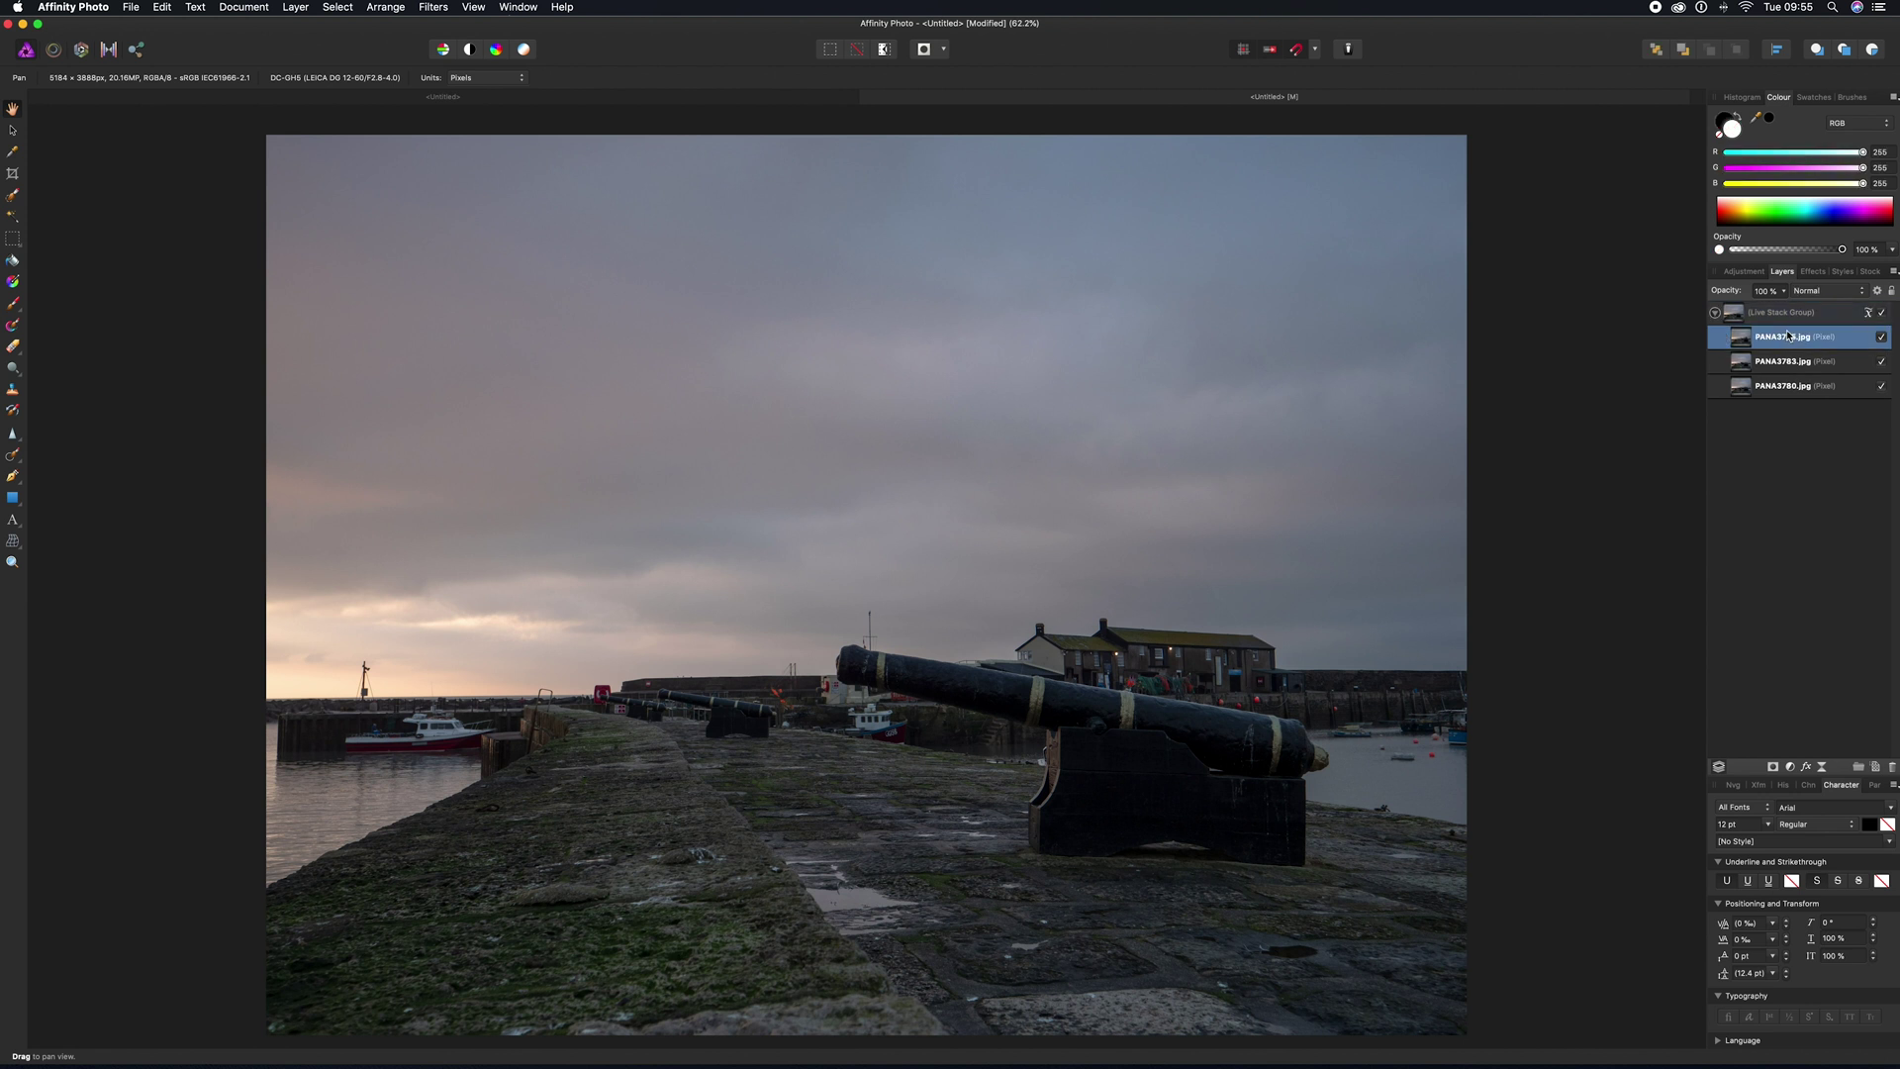
{"action": "left_click", "coordinate": [1819, 386], "text": "shift"}
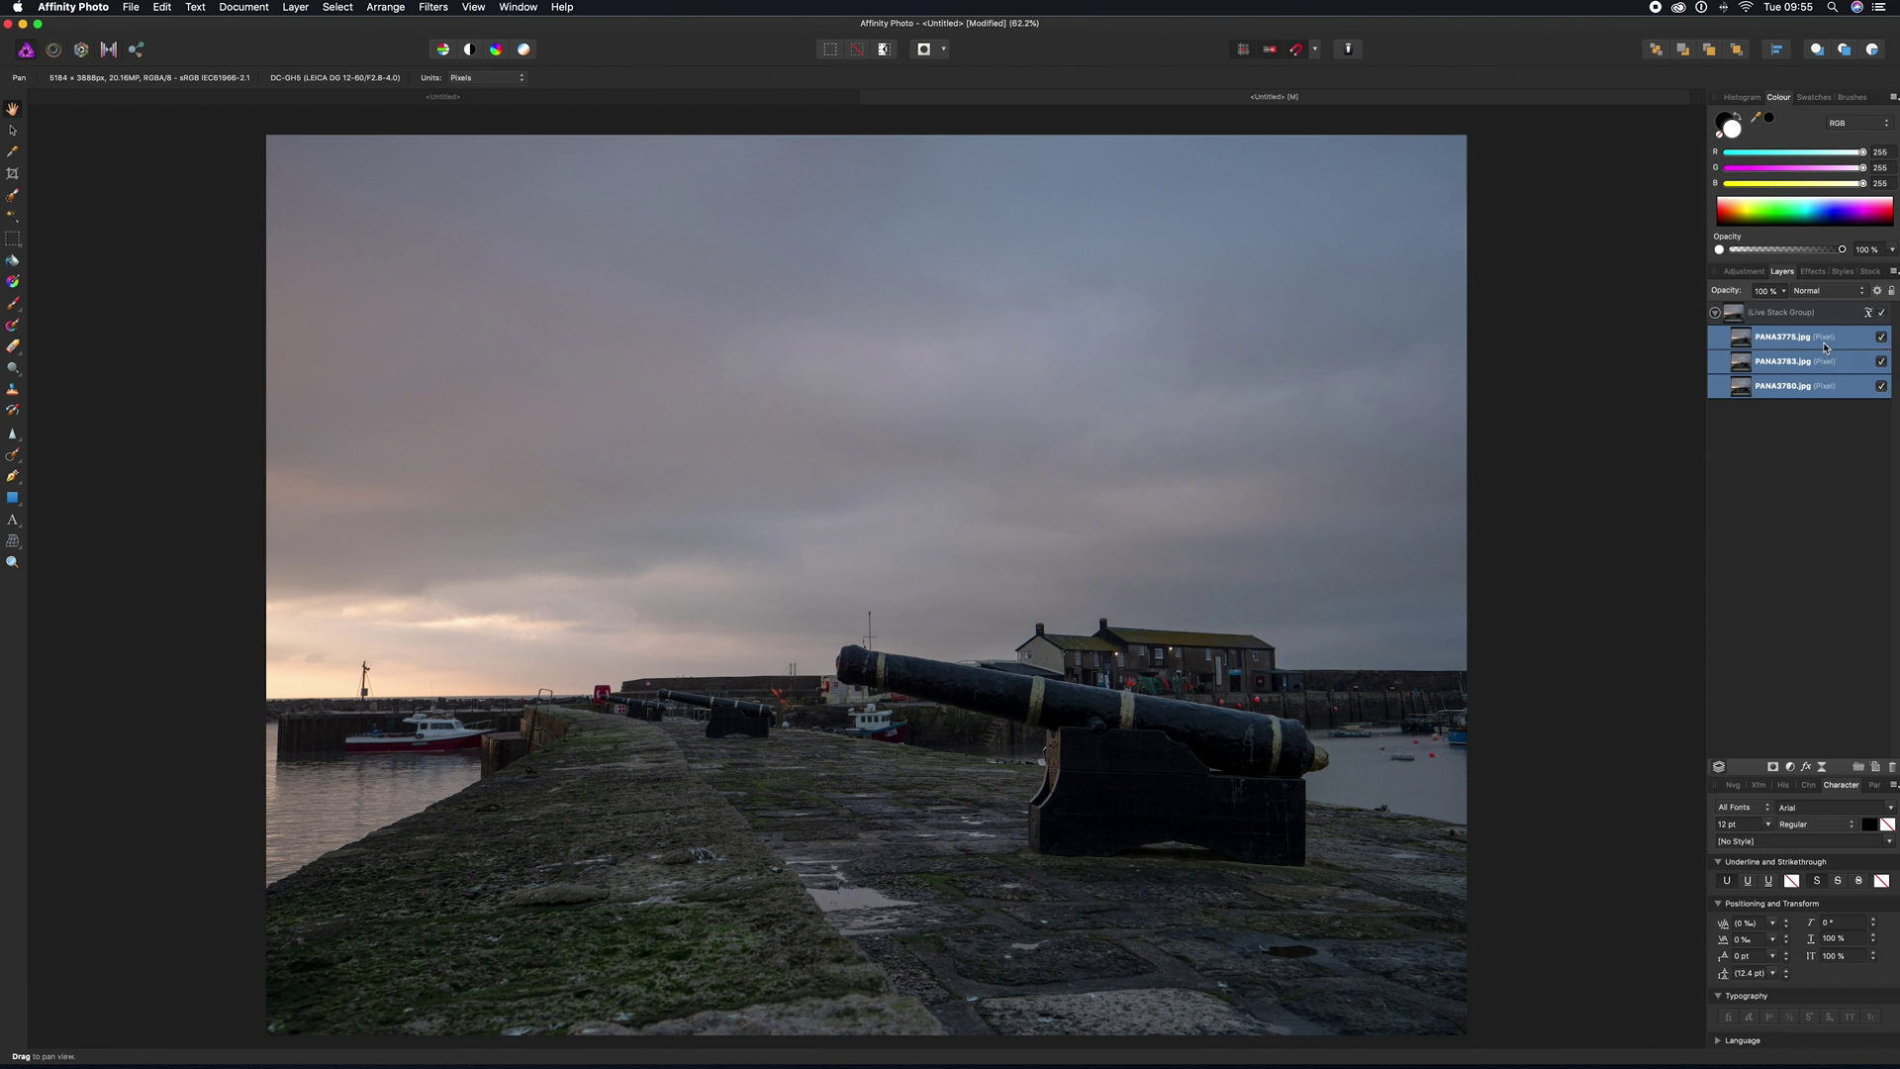
{"action": "left_click_drag", "start_coordinate": [1742, 346], "coordinate": [1760, 321]}
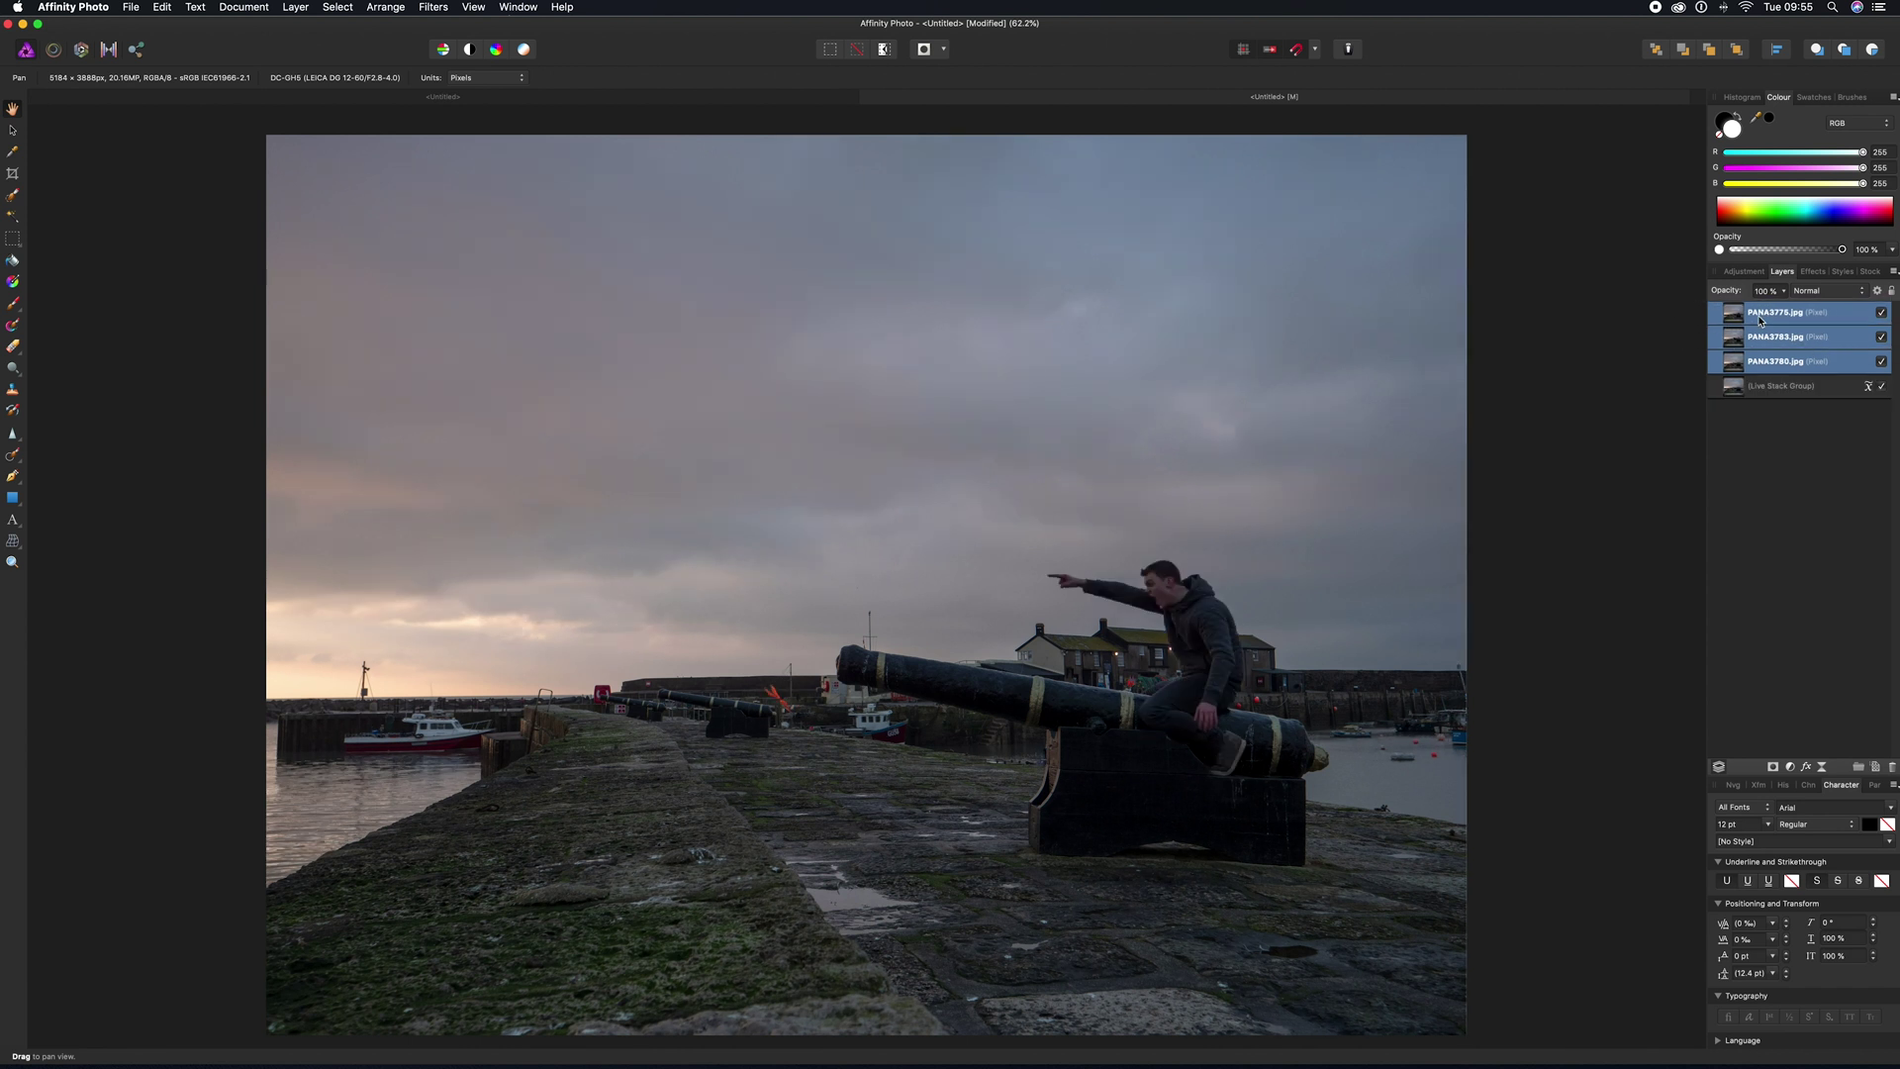
{"action": "left_click", "coordinate": [1777, 390]}
{"action": "key", "text": "Delete"}
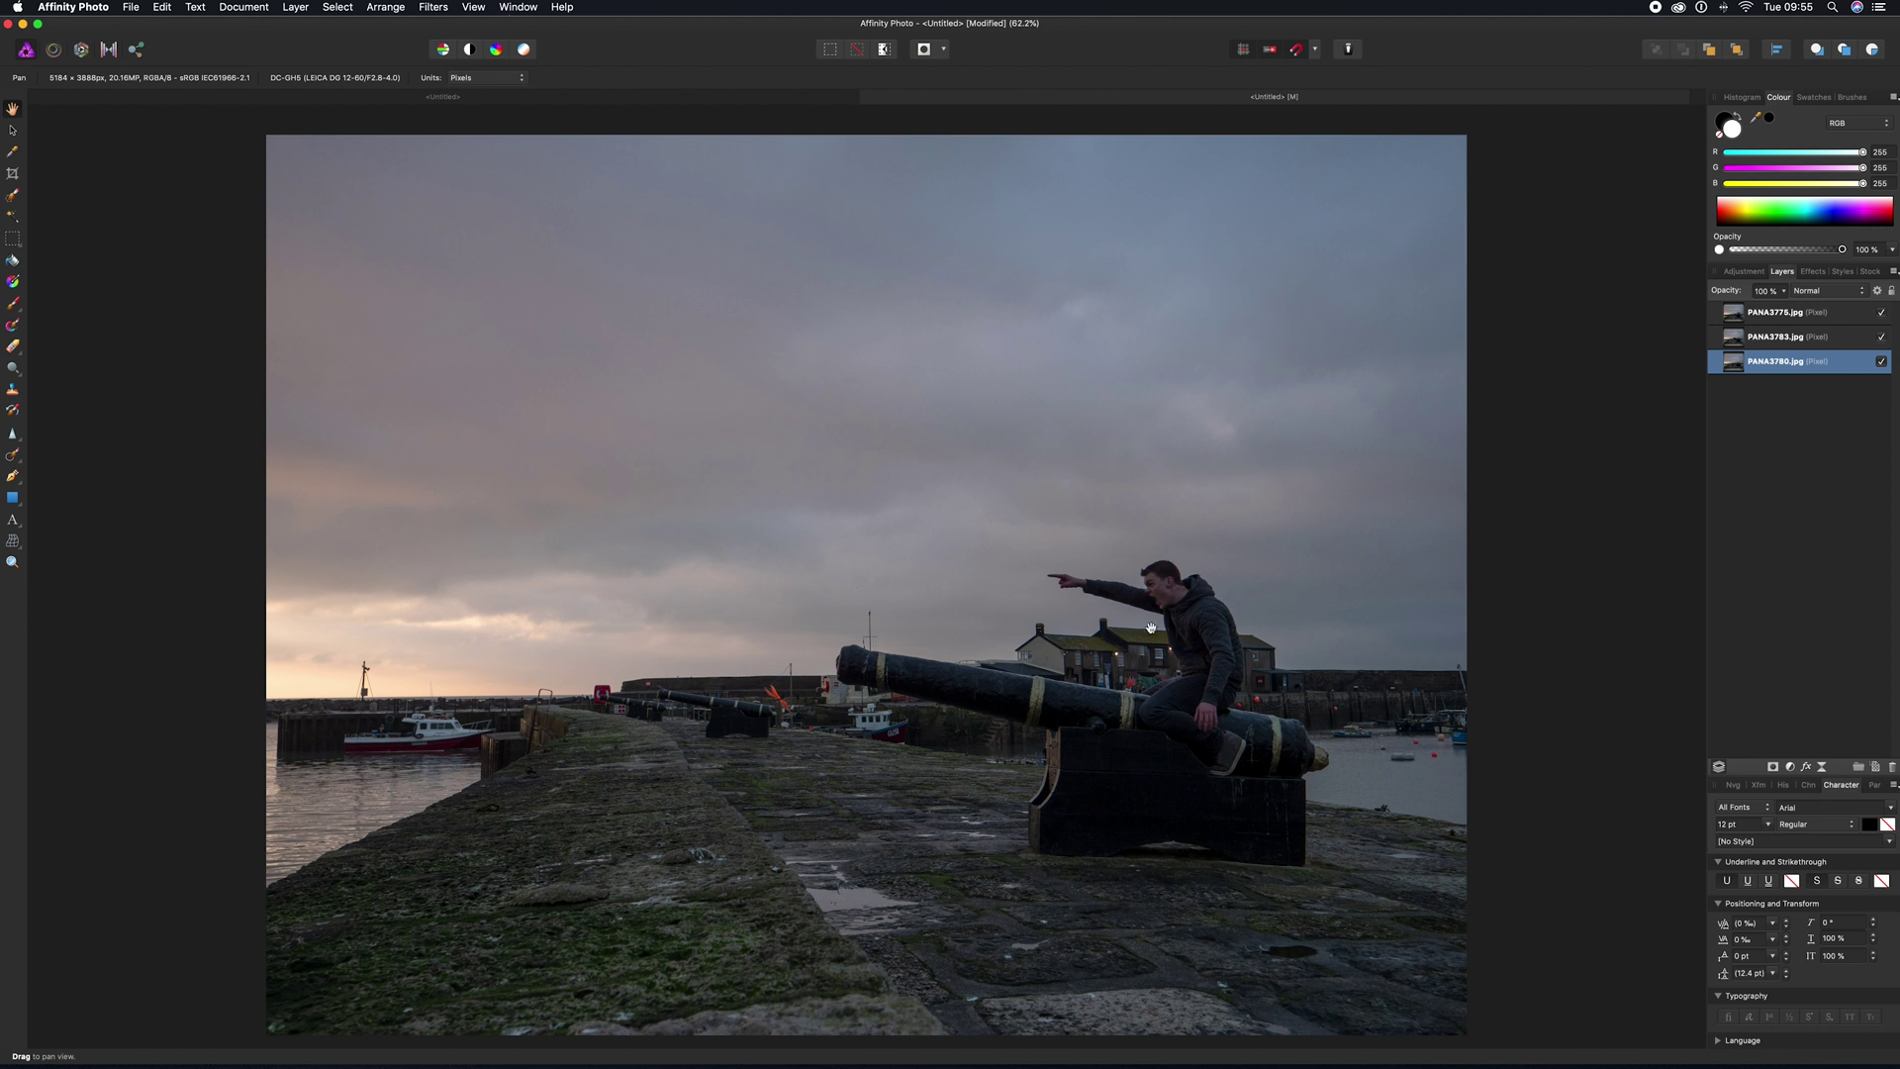
- Set the PANA3775.jpg layer's opacity to 50%
{"action": "left_click", "coordinate": [1770, 313]}
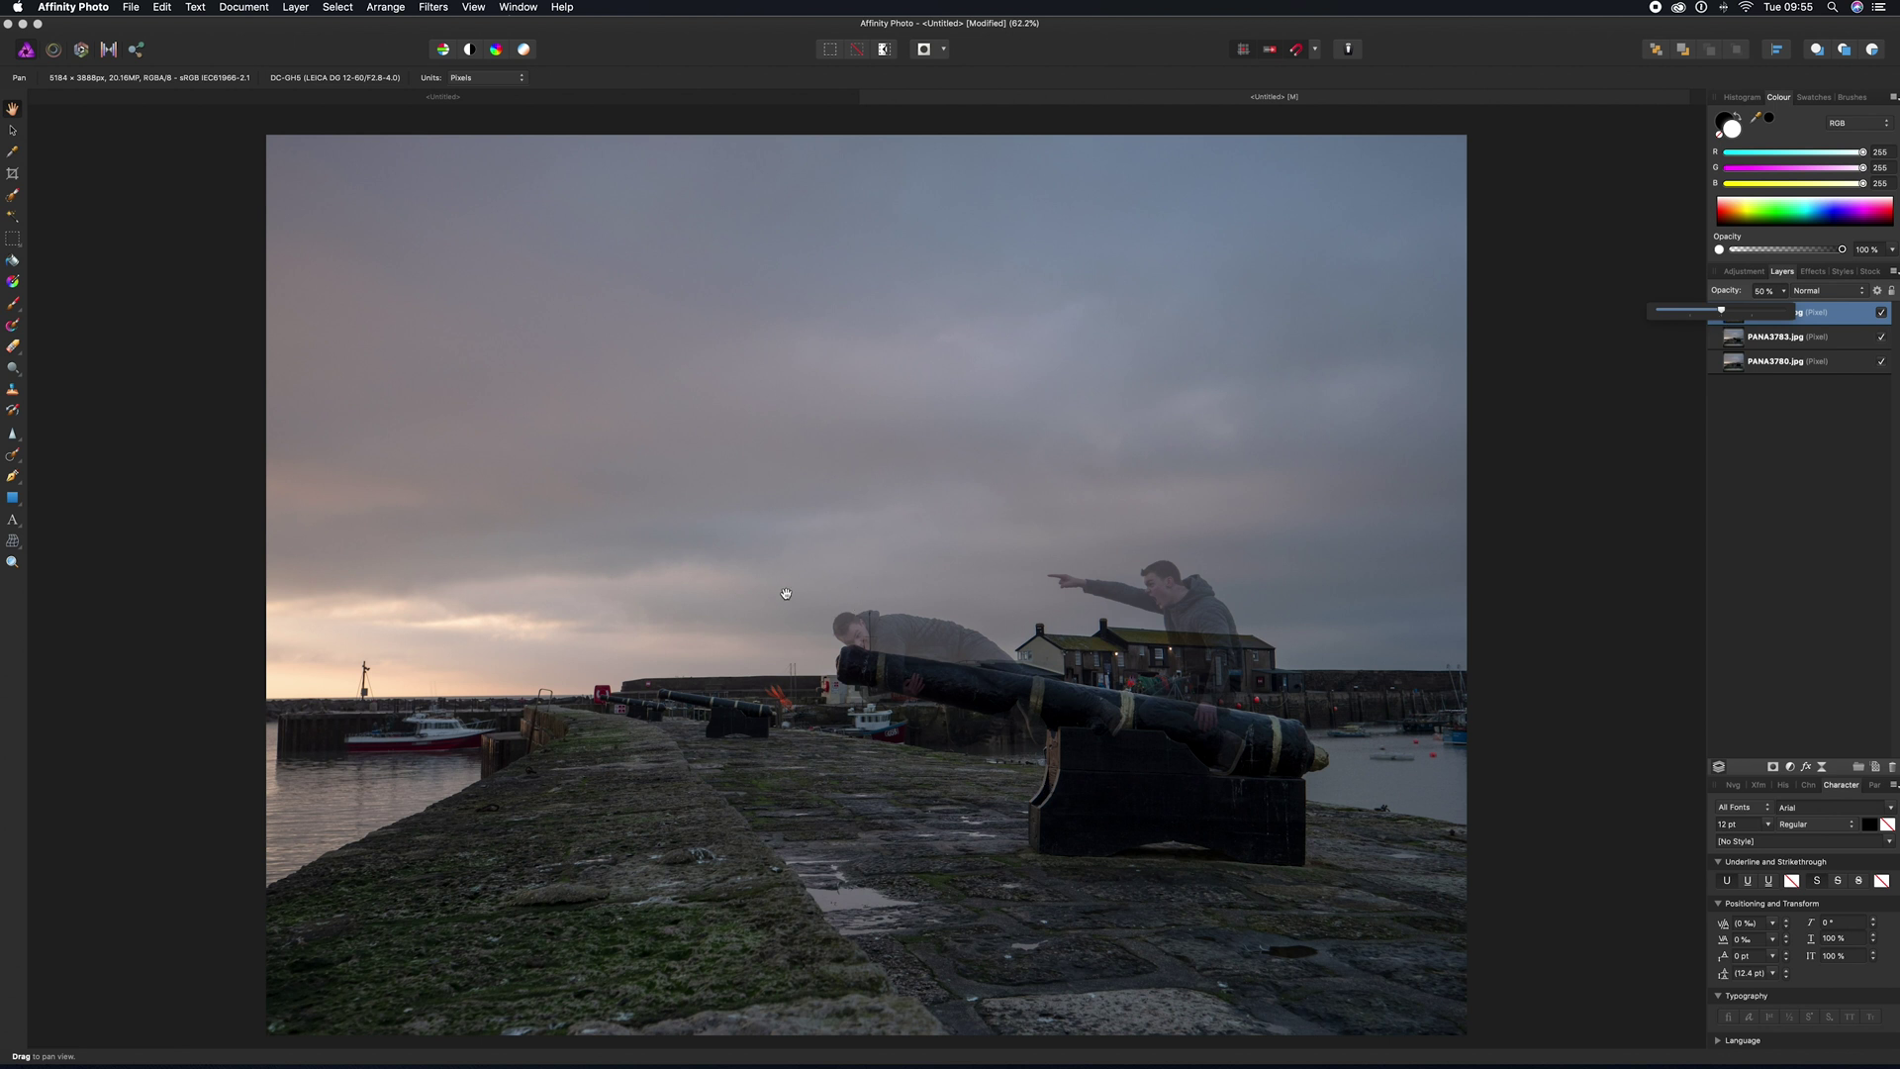
{"action": "left_click", "coordinate": [1824, 474]}
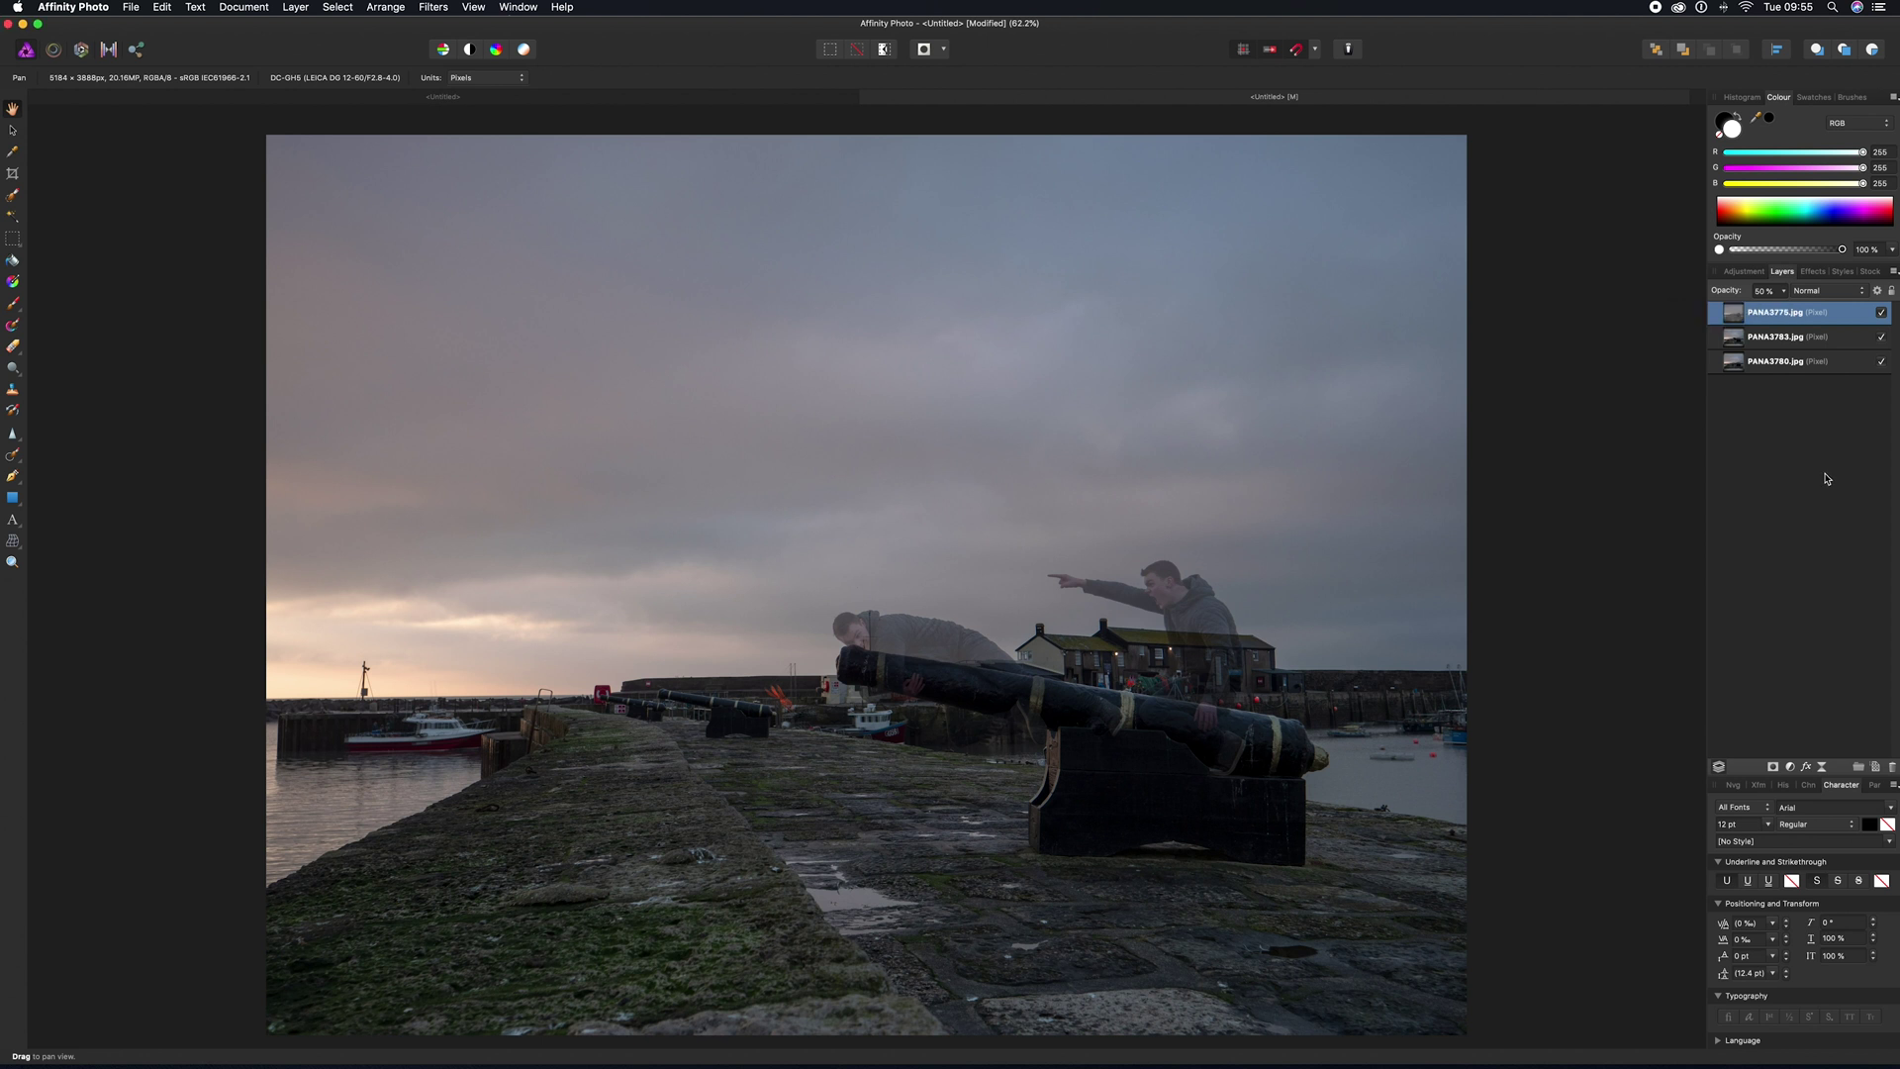
{"action": "left_click", "coordinate": [1788, 319]}
- Use an 82%-hardness Erase Brush on the top layer over the lying man's head, back and legs
{"action": "left_click", "coordinate": [13, 347]}
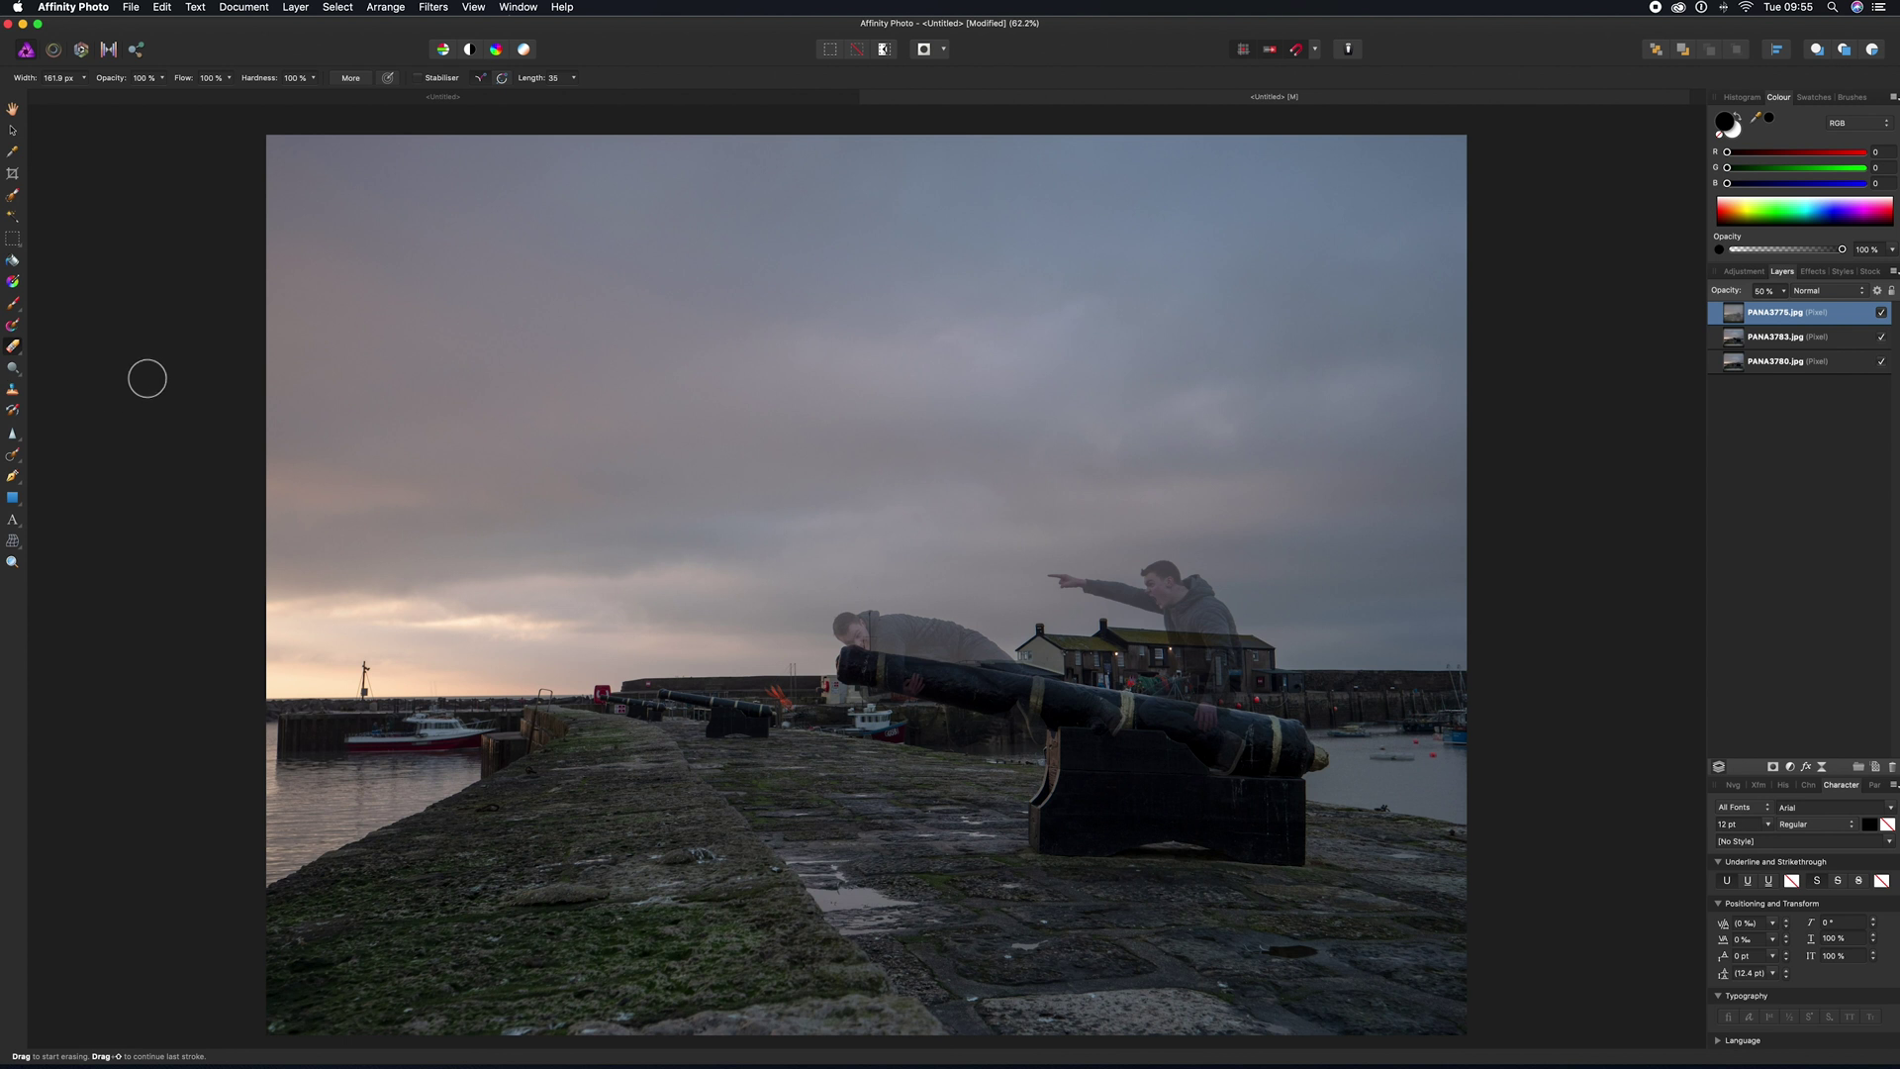
{"action": "left_click", "coordinate": [314, 78]}
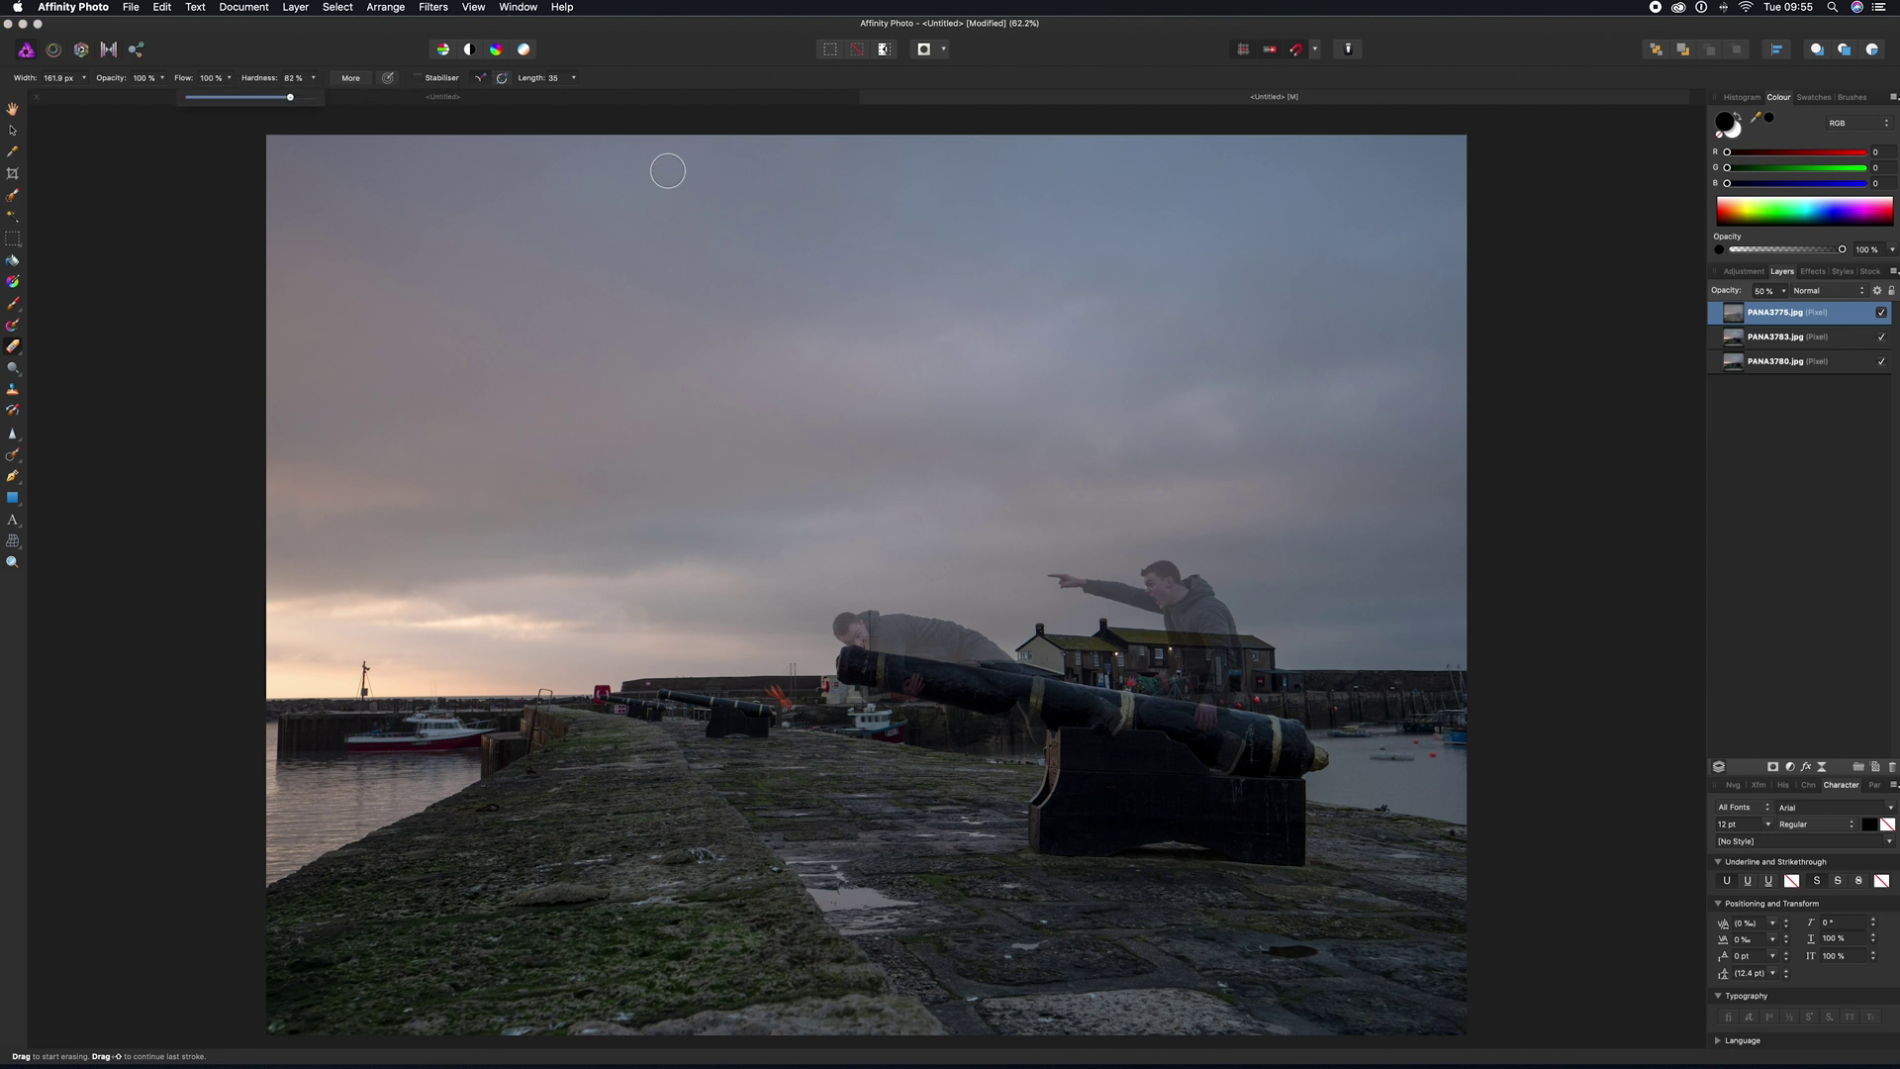
{"action": "left_click_drag", "start_coordinate": [939, 681], "coordinate": [857, 638]}
{"action": "left_click_drag", "start_coordinate": [881, 640], "coordinate": [911, 589]}
{"action": "key", "text": "super+plus"}
{"action": "key", "text": "super+plus"}
{"action": "scroll", "coordinate": [909, 587], "scroll_direction": "down", "scroll_amount": 6}
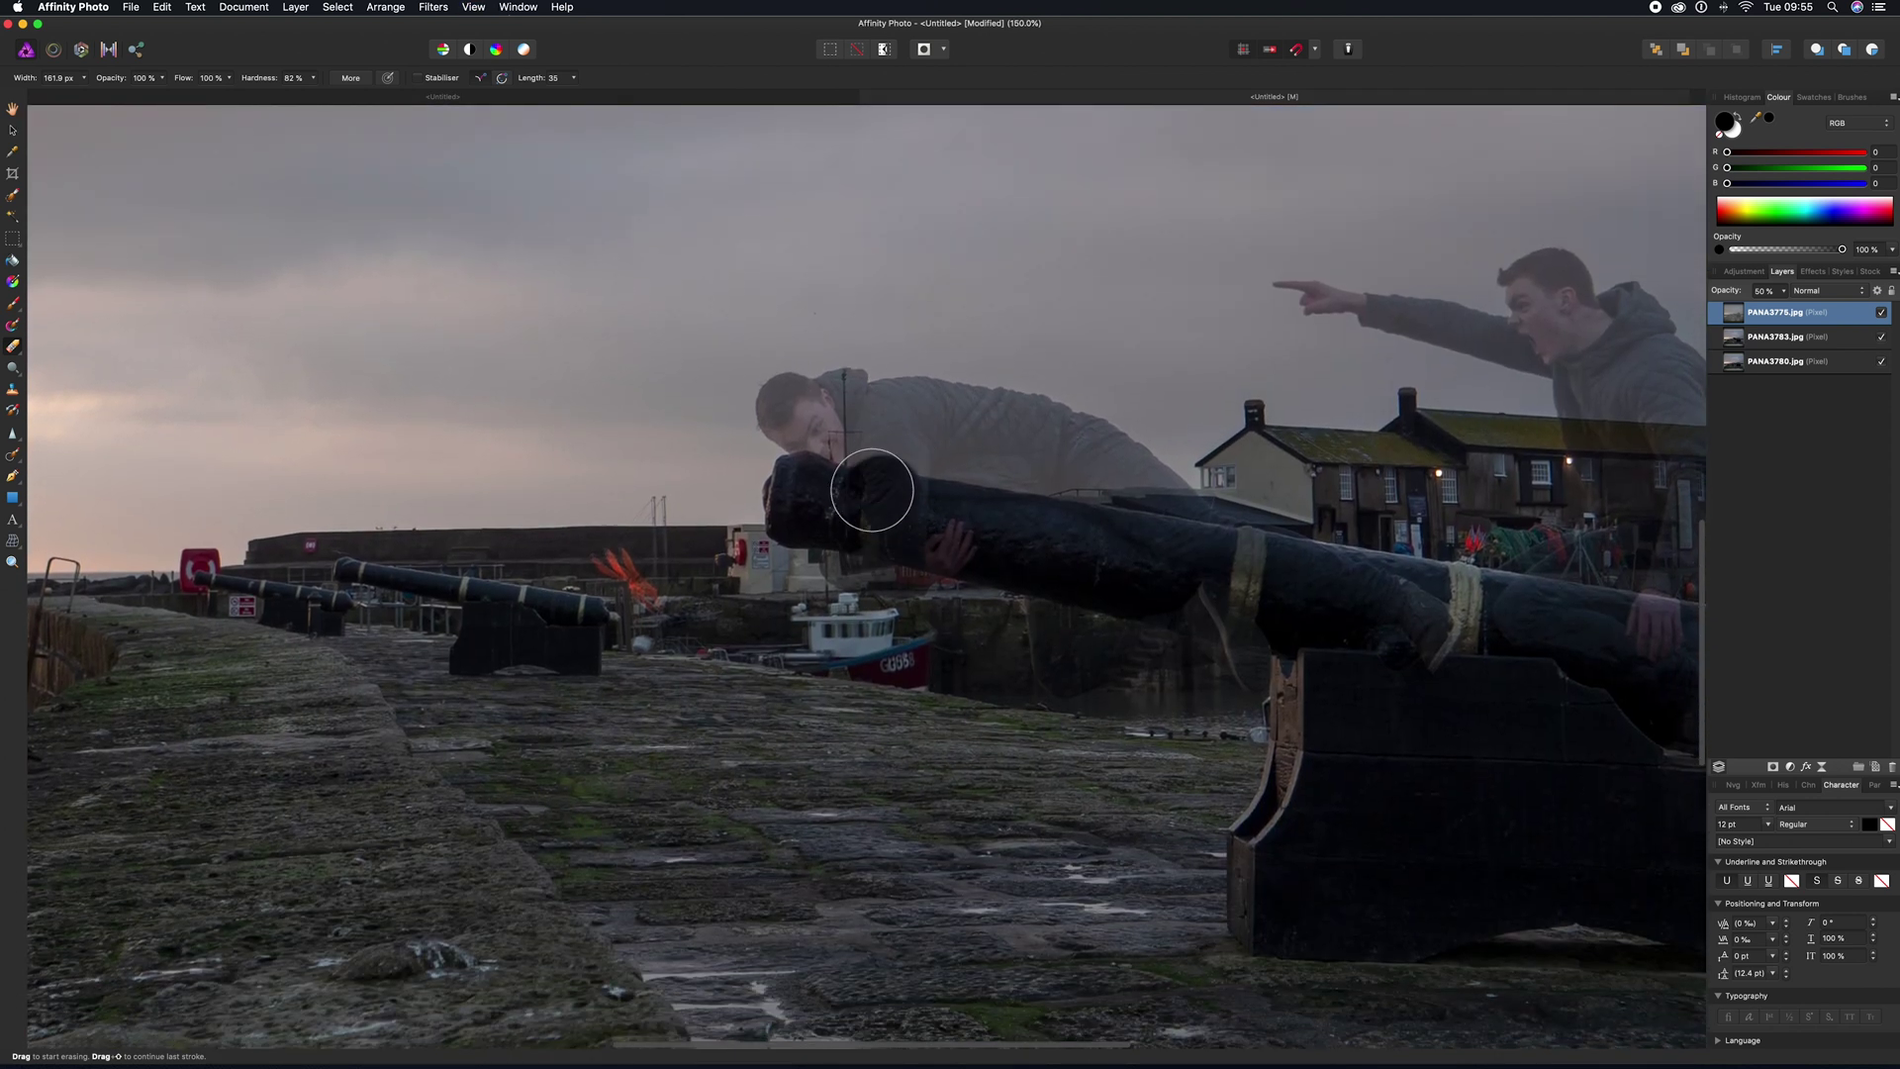
{"action": "mouse_move", "coordinate": [823, 403]}
{"action": "left_mouse_down"}
{"action": "mouse_move", "coordinate": [846, 494]}
{"action": "mouse_move", "coordinate": [927, 465]}
{"action": "mouse_move", "coordinate": [870, 383]}
{"action": "mouse_move", "coordinate": [902, 489]}
{"action": "mouse_move", "coordinate": [831, 365]}
{"action": "mouse_move", "coordinate": [840, 393]}
{"action": "mouse_move", "coordinate": [1003, 391]}
{"action": "mouse_move", "coordinate": [1113, 438]}
{"action": "mouse_move", "coordinate": [1192, 511]}
{"action": "mouse_move", "coordinate": [1176, 487]}
{"action": "mouse_move", "coordinate": [1157, 521]}
{"action": "mouse_move", "coordinate": [1378, 575]}
{"action": "mouse_move", "coordinate": [1421, 645]}
{"action": "mouse_move", "coordinate": [1416, 614]}
{"action": "mouse_move", "coordinate": [1335, 683]}
{"action": "mouse_move", "coordinate": [1206, 594]}
{"action": "mouse_move", "coordinate": [1199, 637]}
{"action": "mouse_move", "coordinate": [1273, 643]}
{"action": "mouse_move", "coordinate": [1251, 681]}
{"action": "mouse_move", "coordinate": [1166, 650]}
{"action": "mouse_move", "coordinate": [1044, 665]}
{"action": "mouse_move", "coordinate": [1037, 549]}
{"action": "mouse_move", "coordinate": [1006, 463]}
{"action": "mouse_move", "coordinate": [978, 479]}
{"action": "mouse_move", "coordinate": [971, 414]}
{"action": "mouse_move", "coordinate": [894, 554]}
{"action": "mouse_move", "coordinate": [818, 571]}
{"action": "mouse_move", "coordinate": [960, 569]}
{"action": "mouse_move", "coordinate": [760, 497]}
{"action": "left_mouse_up"}
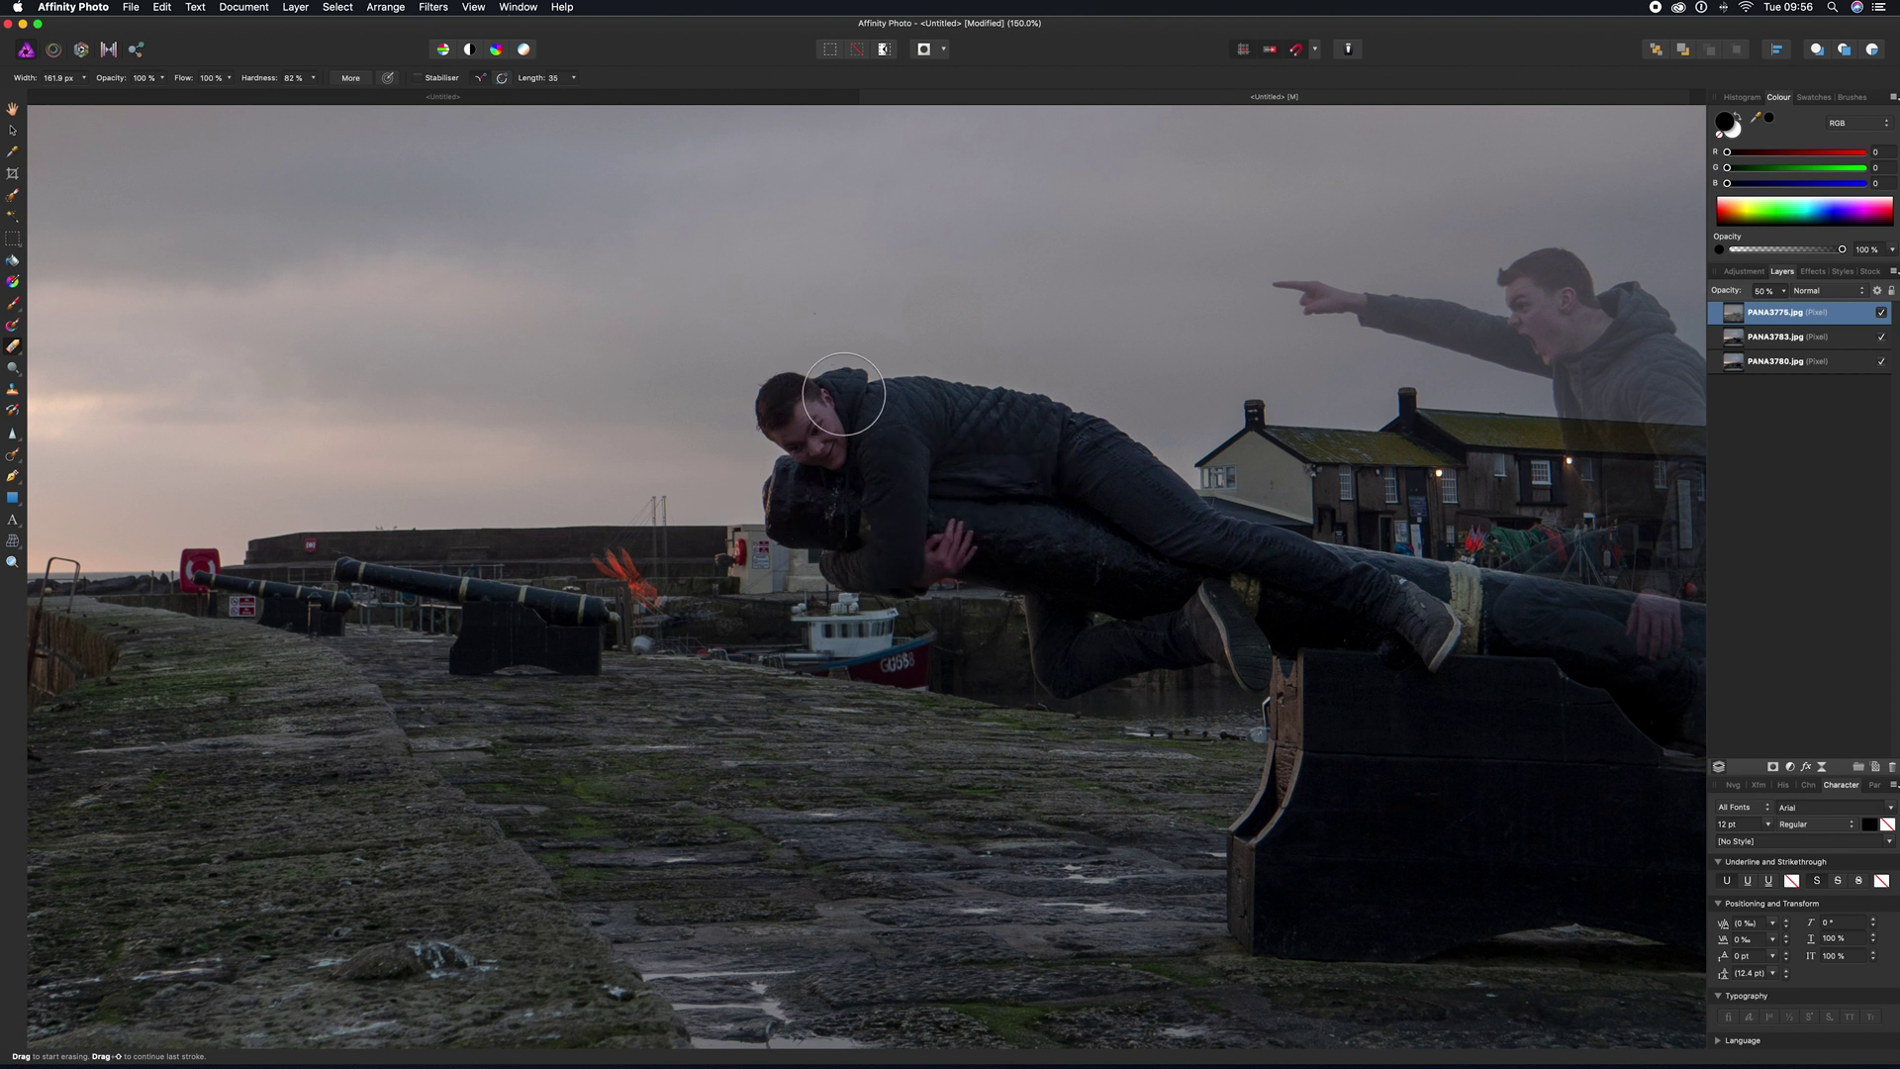
{"action": "mouse_move", "coordinate": [843, 394]}
{"action": "left_mouse_down"}
{"action": "mouse_move", "coordinate": [785, 408]}
{"action": "mouse_move", "coordinate": [1055, 405]}
{"action": "mouse_move", "coordinate": [1135, 500]}
{"action": "mouse_move", "coordinate": [1119, 622]}
{"action": "mouse_move", "coordinate": [1153, 633]}
{"action": "mouse_move", "coordinate": [1044, 656]}
{"action": "mouse_move", "coordinate": [1077, 669]}
{"action": "mouse_move", "coordinate": [971, 592]}
{"action": "mouse_move", "coordinate": [945, 556]}
{"action": "left_mouse_up"}
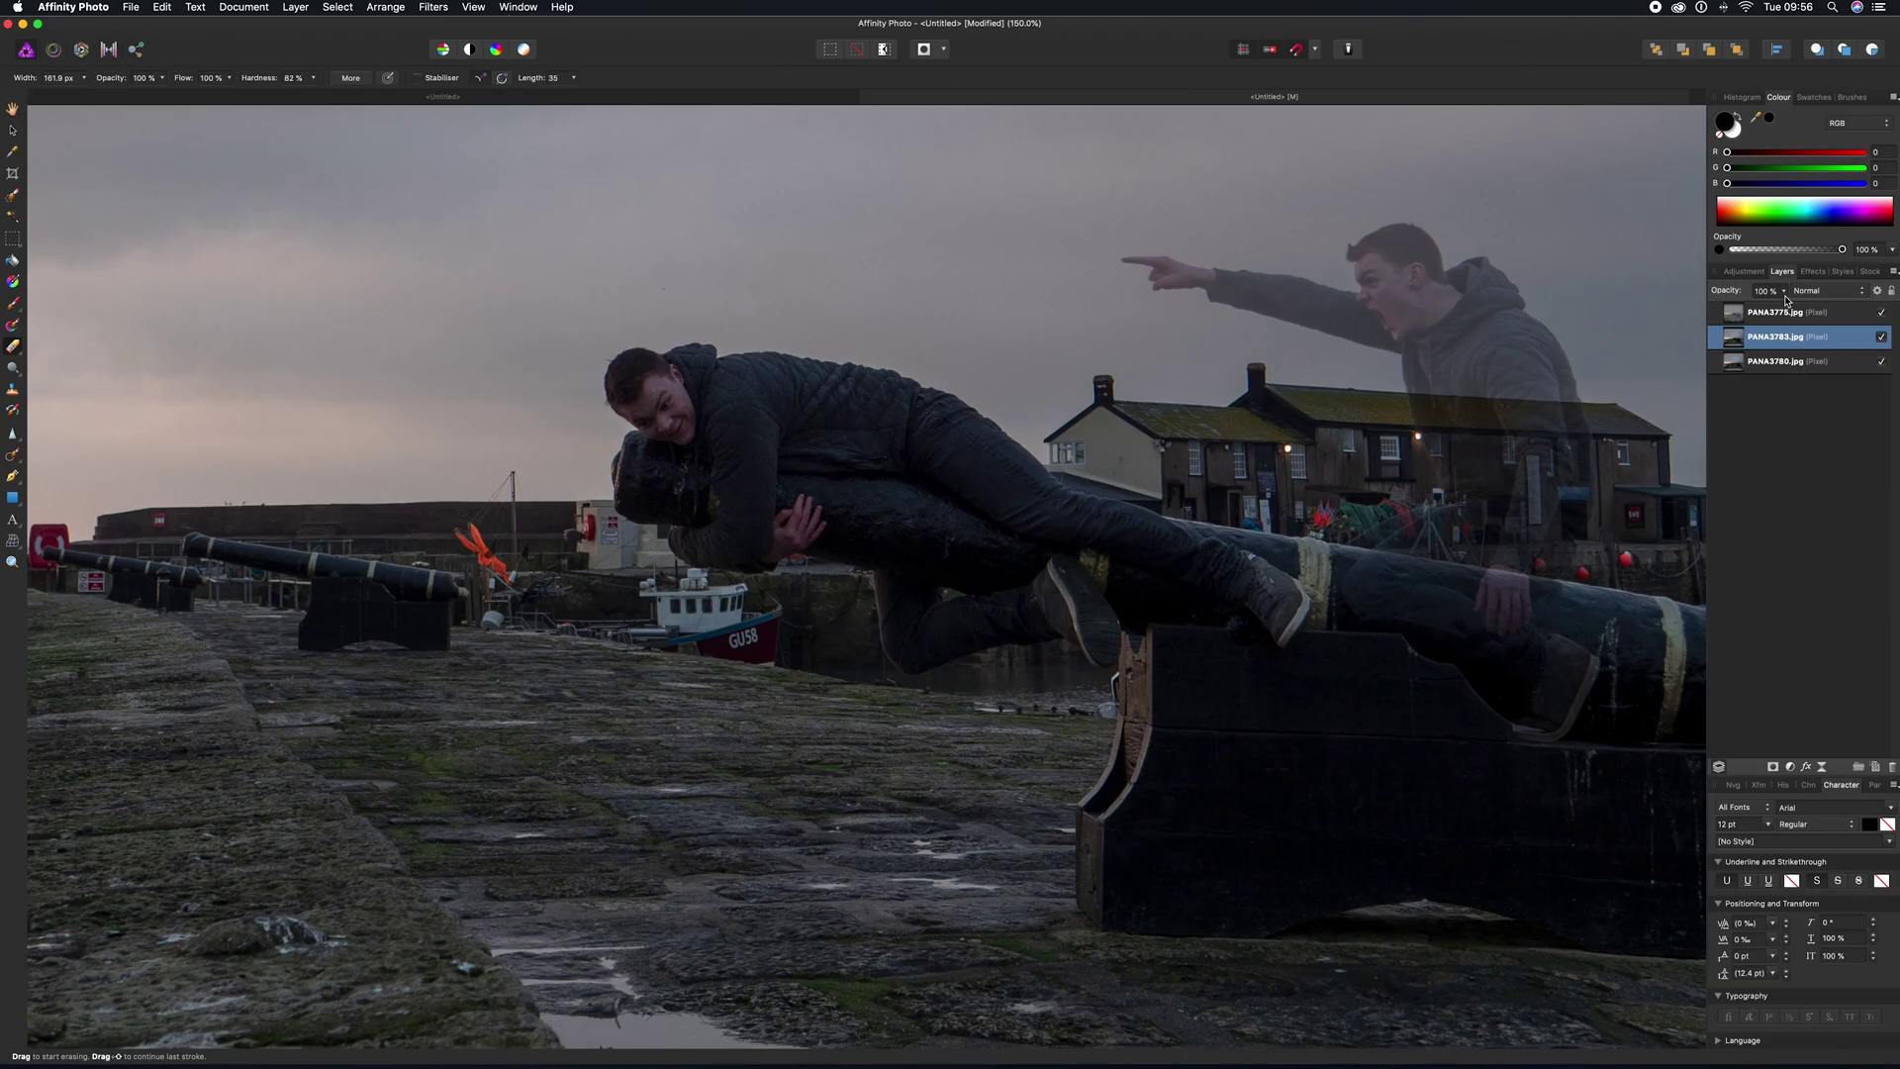
- Set PANA3783.jpg to 50% opacity and select it together with the top layer
{"action": "left_click", "coordinate": [1784, 293]}
{"action": "left_click_drag", "start_coordinate": [1769, 311], "coordinate": [1719, 311]}
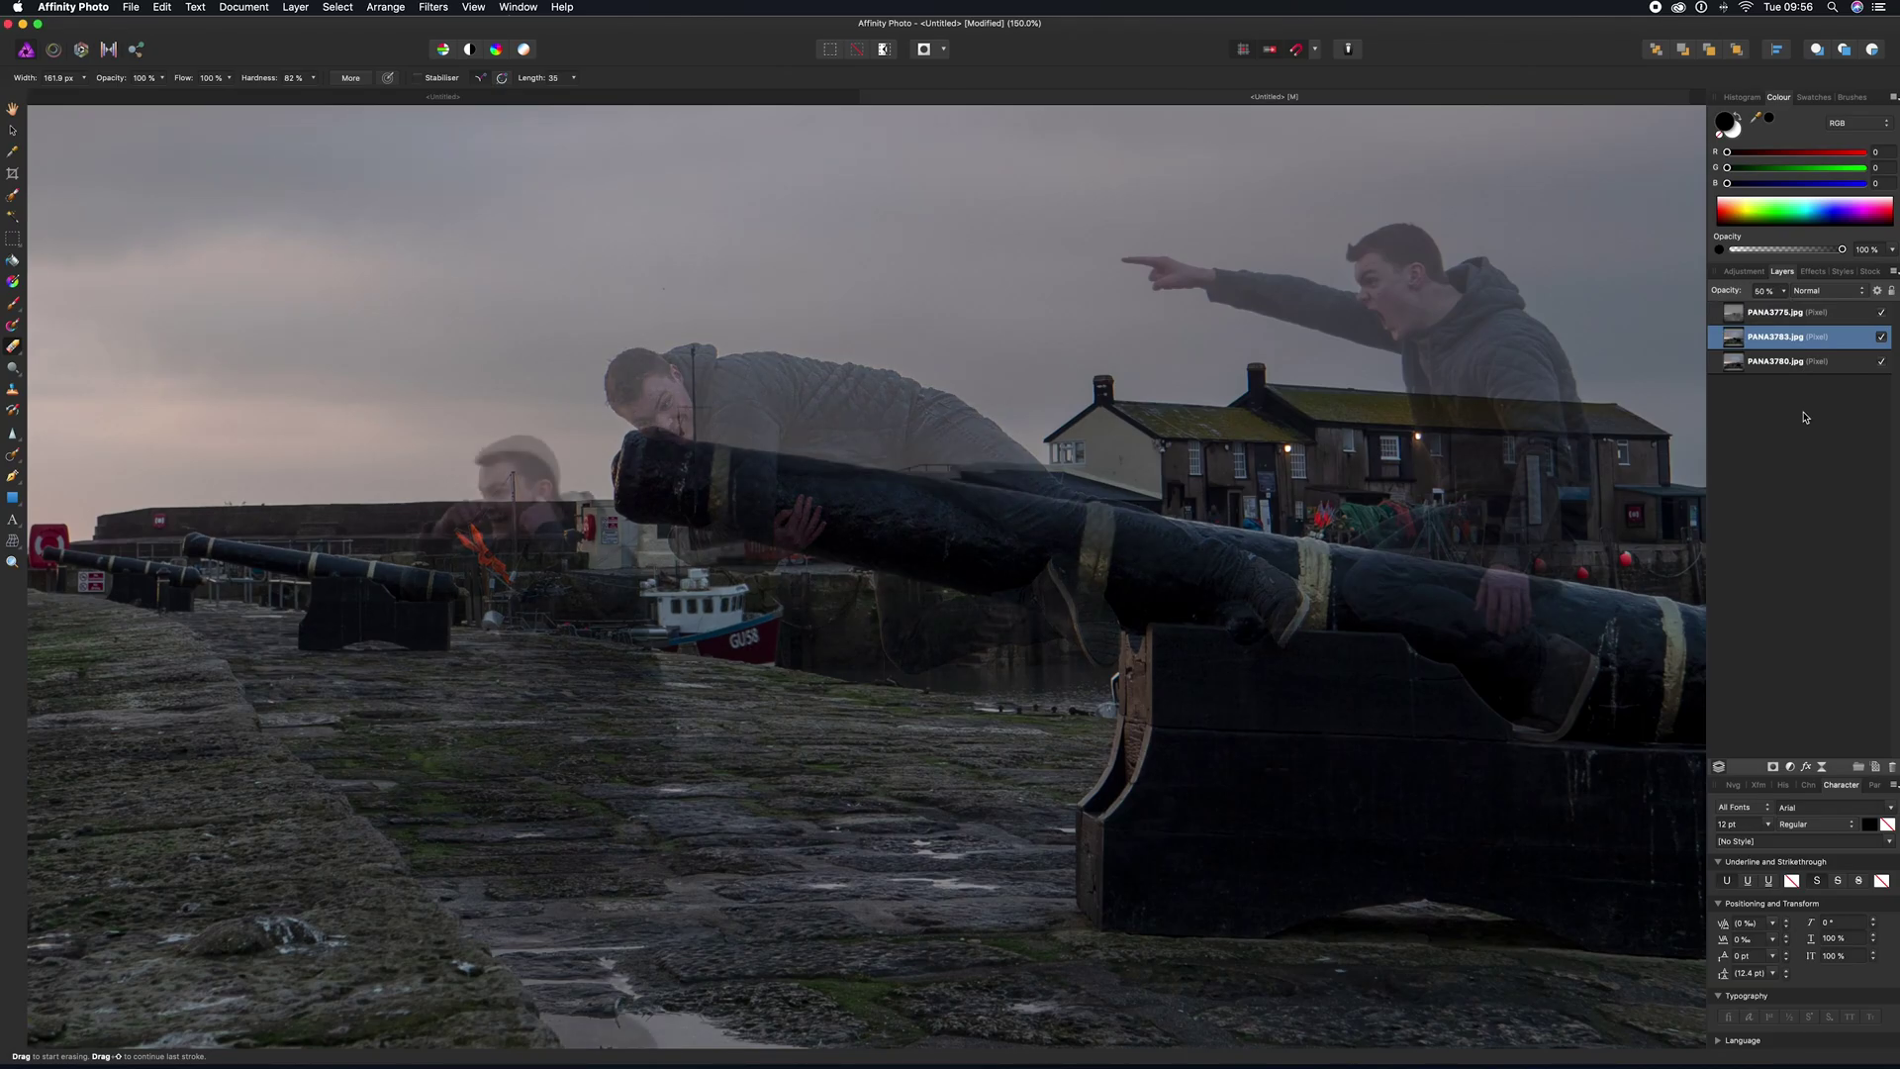
{"action": "left_click", "coordinate": [1793, 313], "text": "shift"}
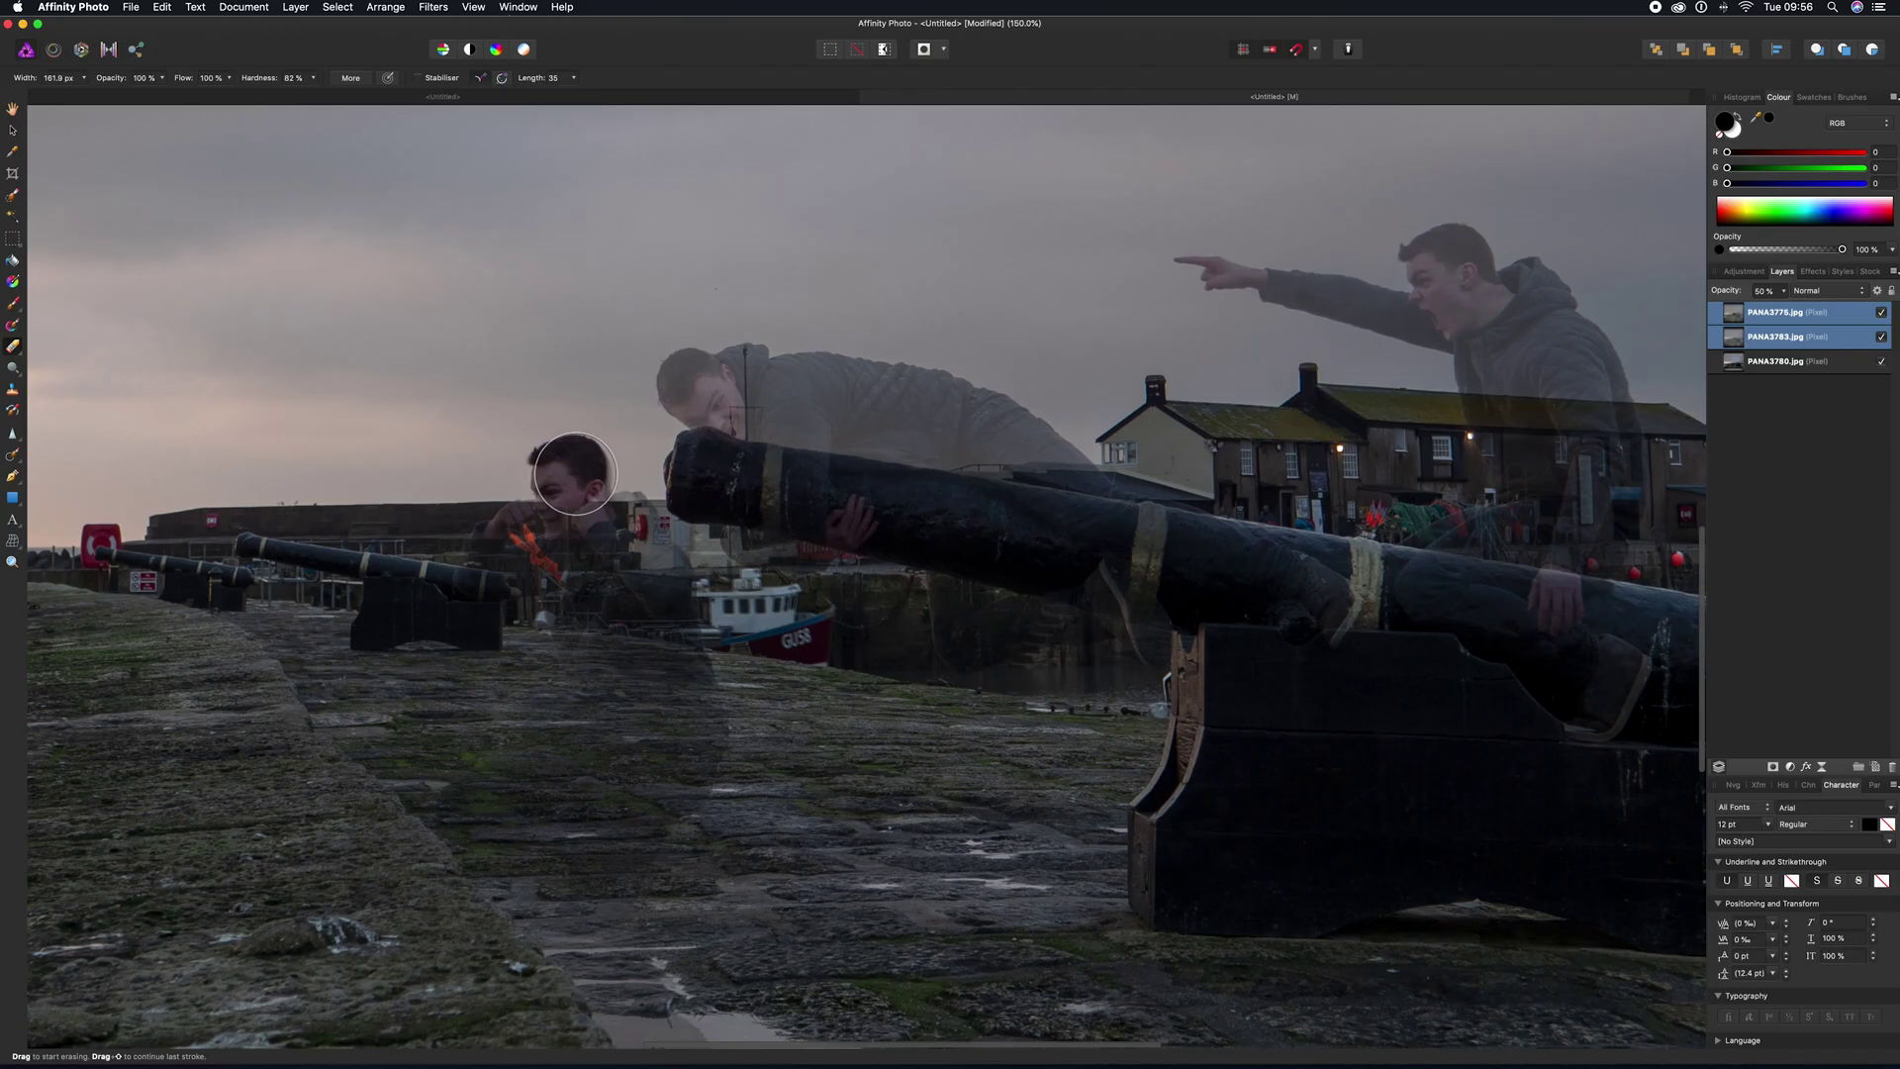
- Erase over the crouching man's face and body beside the pier wall
{"action": "scroll", "coordinate": [592, 557], "scroll_direction": "left", "scroll_amount": 3}
{"action": "mouse_move", "coordinate": [636, 458]}
{"action": "left_mouse_down"}
{"action": "mouse_move", "coordinate": [600, 525]}
{"action": "mouse_move", "coordinate": [625, 551]}
{"action": "mouse_move", "coordinate": [591, 582]}
{"action": "mouse_move", "coordinate": [706, 513]}
{"action": "mouse_move", "coordinate": [772, 639]}
{"action": "mouse_move", "coordinate": [755, 793]}
{"action": "mouse_move", "coordinate": [689, 918]}
{"action": "mouse_move", "coordinate": [652, 911]}
{"action": "mouse_move", "coordinate": [654, 777]}
{"action": "mouse_move", "coordinate": [676, 741]}
{"action": "mouse_move", "coordinate": [639, 650]}
{"action": "mouse_move", "coordinate": [577, 589]}
{"action": "mouse_move", "coordinate": [685, 516]}
{"action": "left_mouse_up"}
{"action": "scroll", "coordinate": [712, 806], "scroll_direction": "down", "scroll_amount": 6}
{"action": "mouse_move", "coordinate": [693, 633]}
{"action": "left_mouse_down"}
{"action": "mouse_move", "coordinate": [841, 729]}
{"action": "mouse_move", "coordinate": [797, 634]}
{"action": "left_mouse_up"}
{"action": "scroll", "coordinate": [742, 517], "scroll_direction": "up", "scroll_amount": 4}
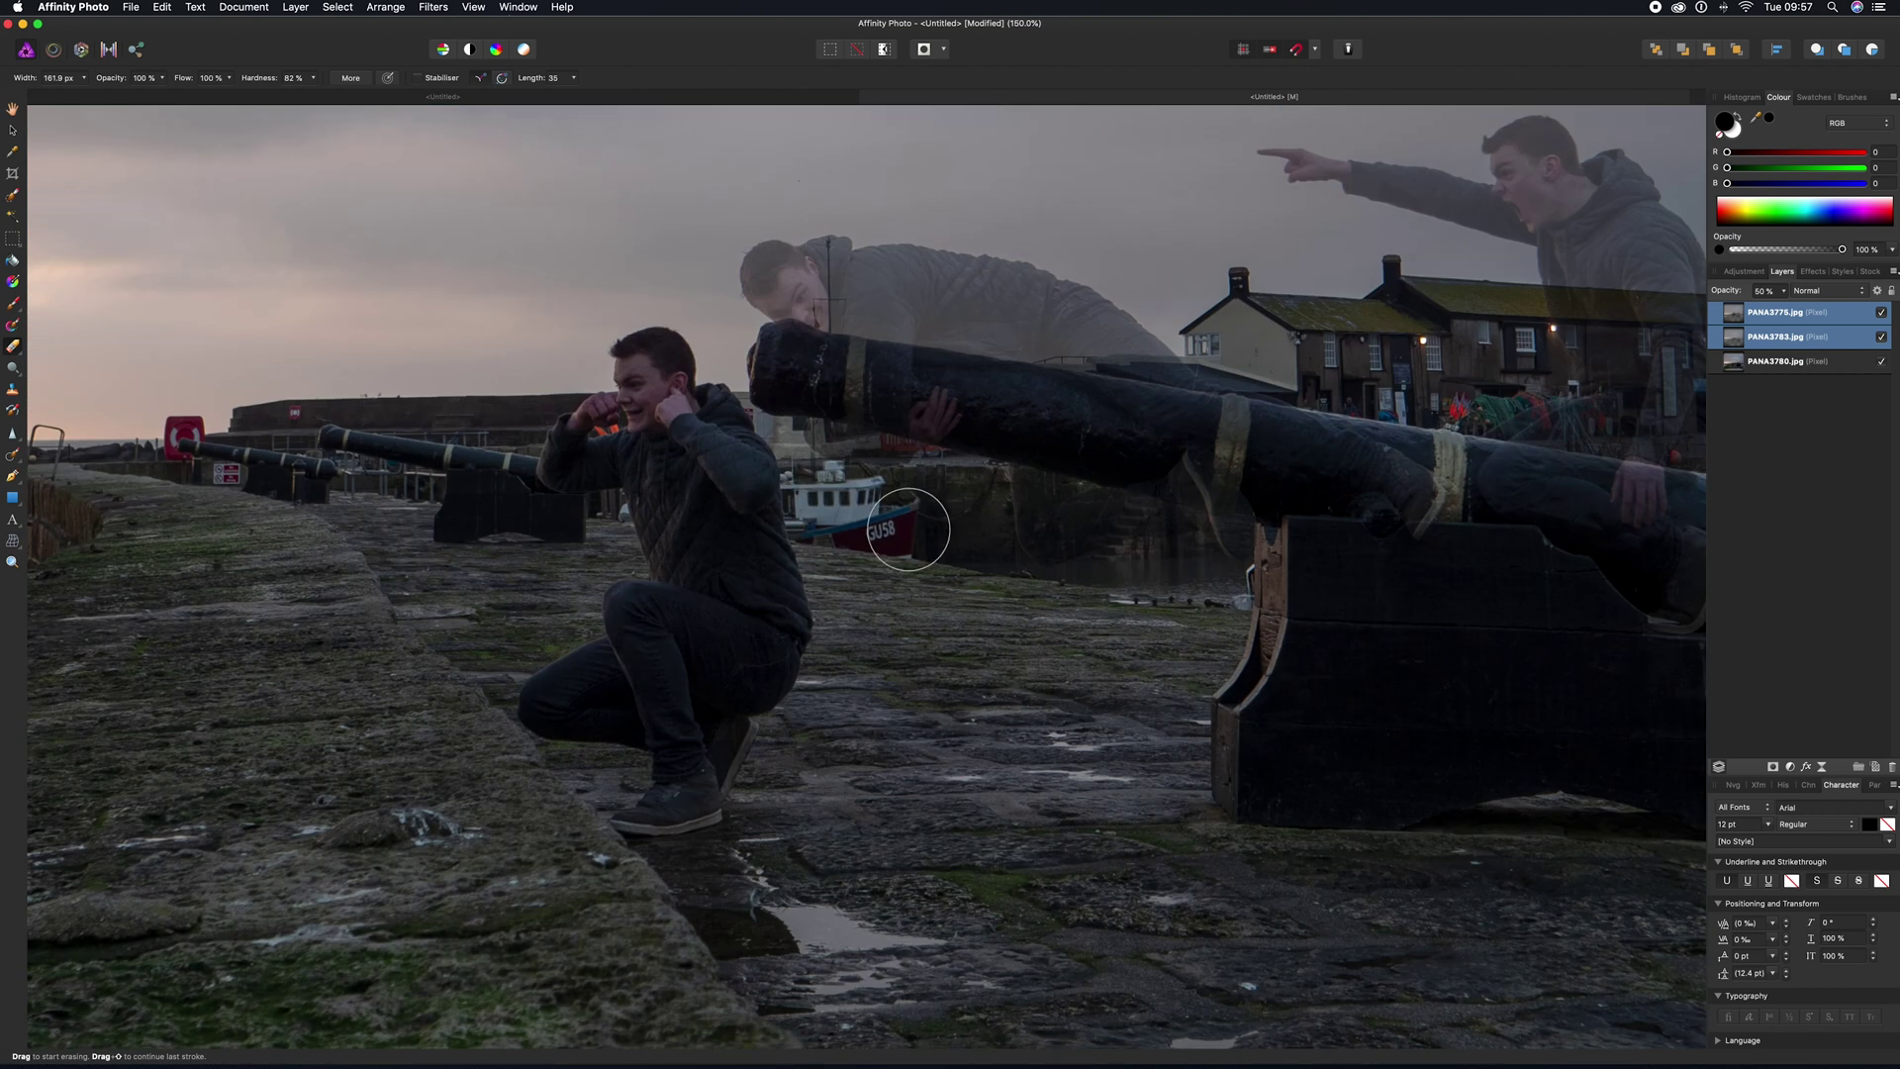
{"action": "scroll", "coordinate": [717, 585], "scroll_direction": "left", "scroll_amount": 5}
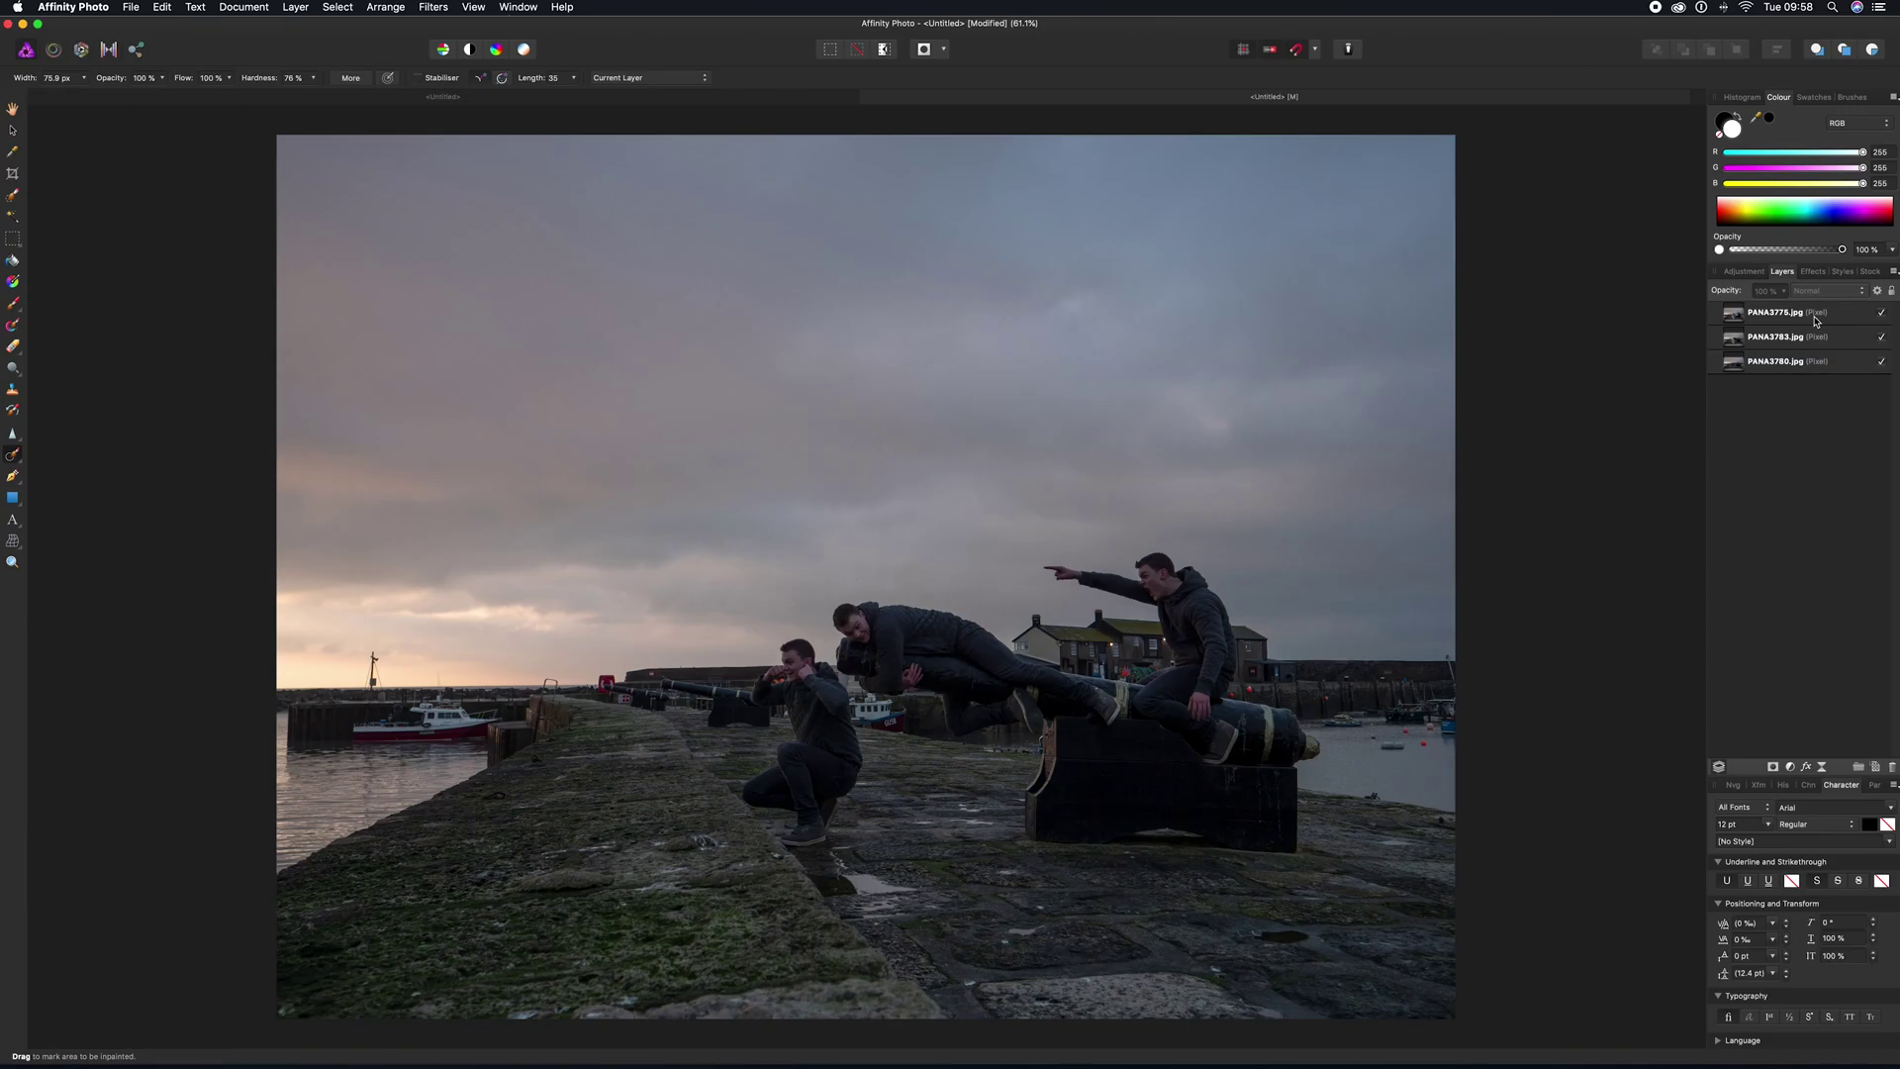
- Select the top PANA3775.jpg layer and bring up its layer context menu
{"action": "left_click", "coordinate": [1816, 322]}
{"action": "right_click", "coordinate": [1807, 330]}
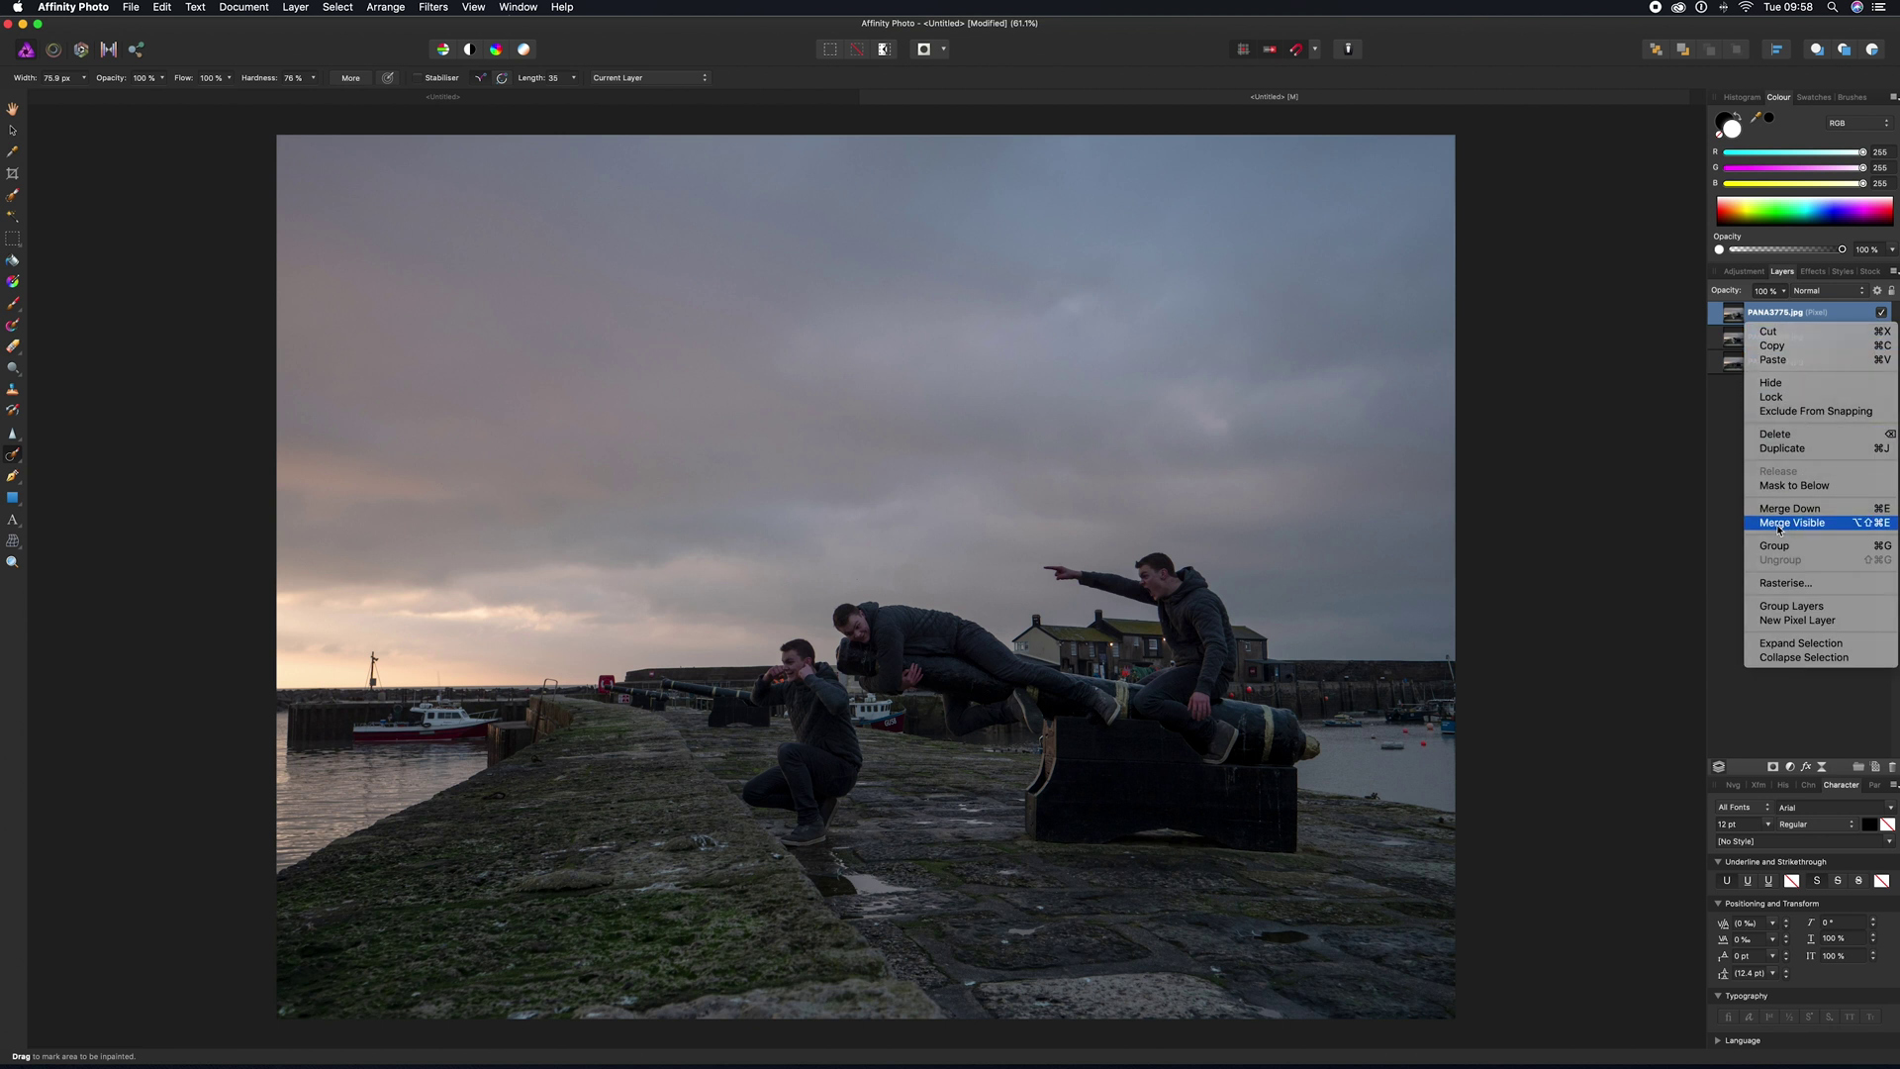
- Apply Merge Visible to add a merged composite pixel layer on top
{"action": "left_click", "coordinate": [1797, 619]}
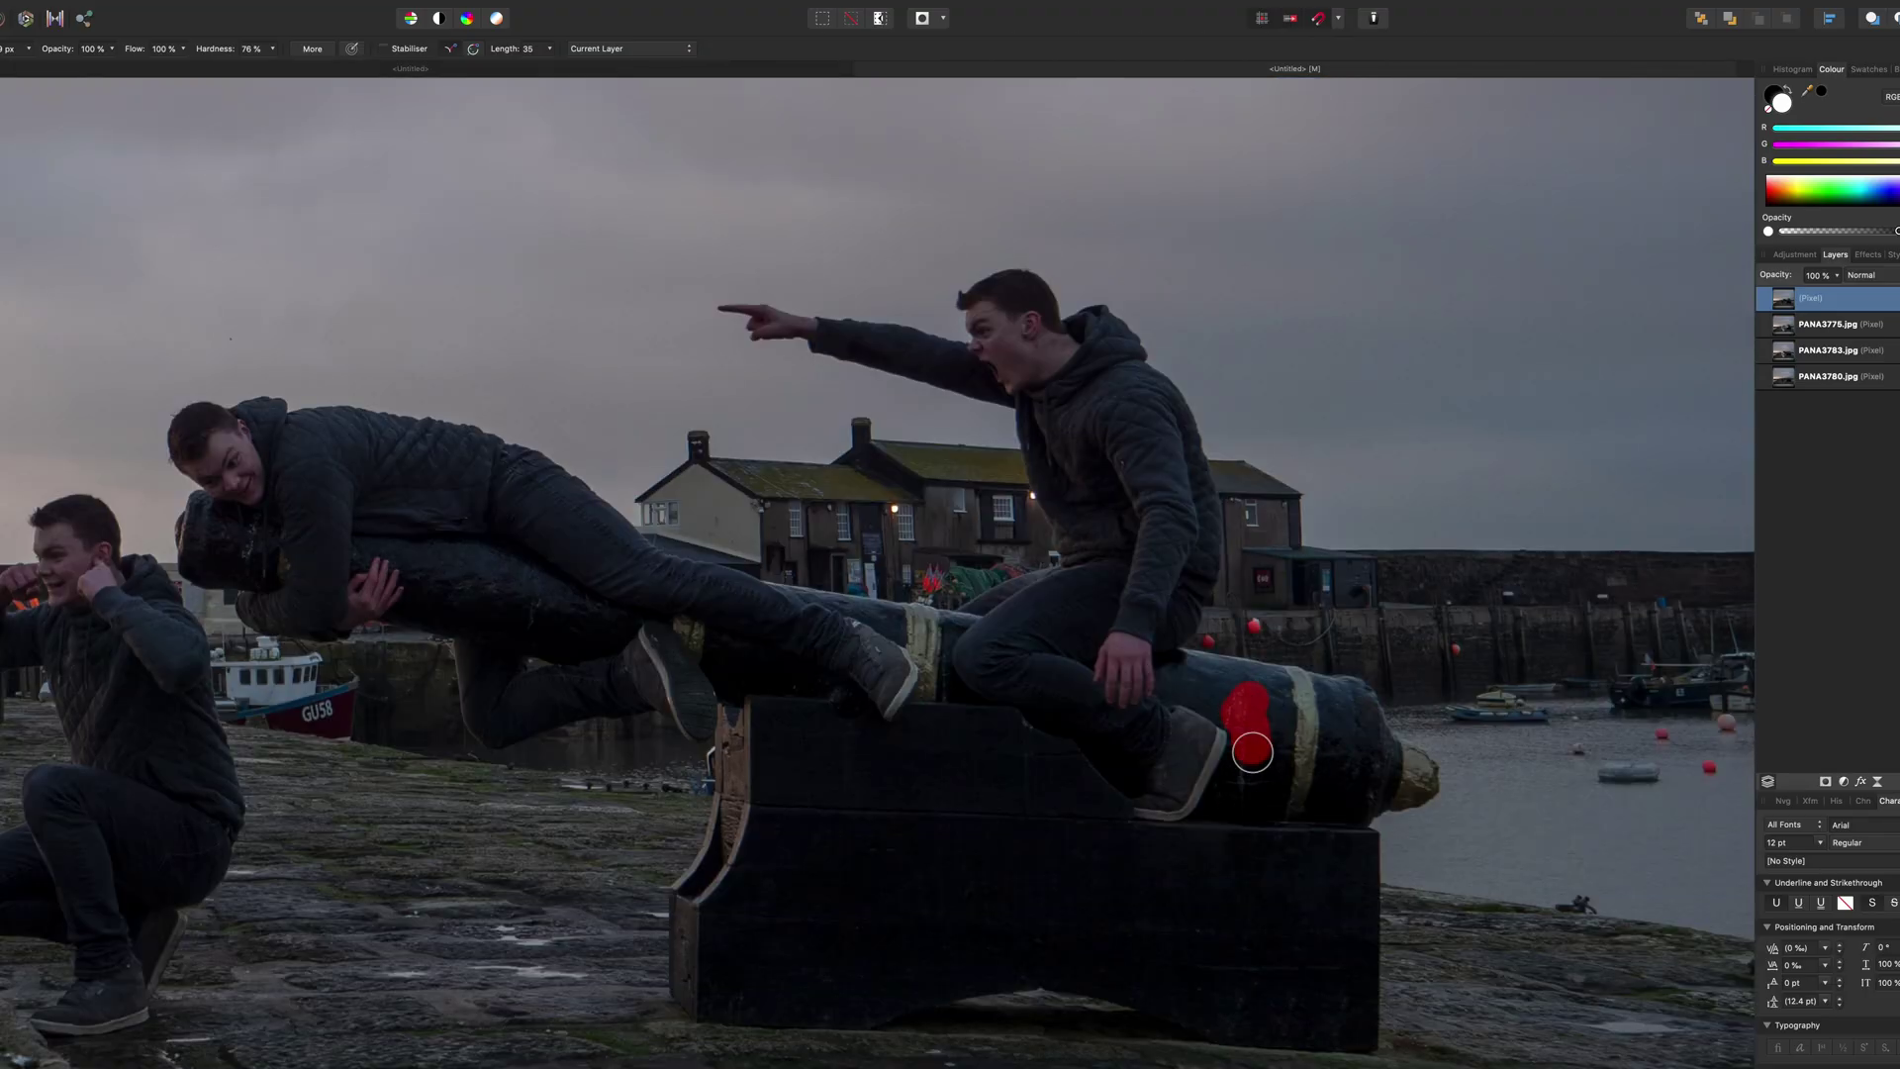
{"action": "scroll", "coordinate": [763, 657], "scroll_direction": "up", "scroll_amount": 3}
- Fit the whole photo in view and edit the Flash layer's HSL Shift adjustment
{"action": "key", "text": "super+0"}
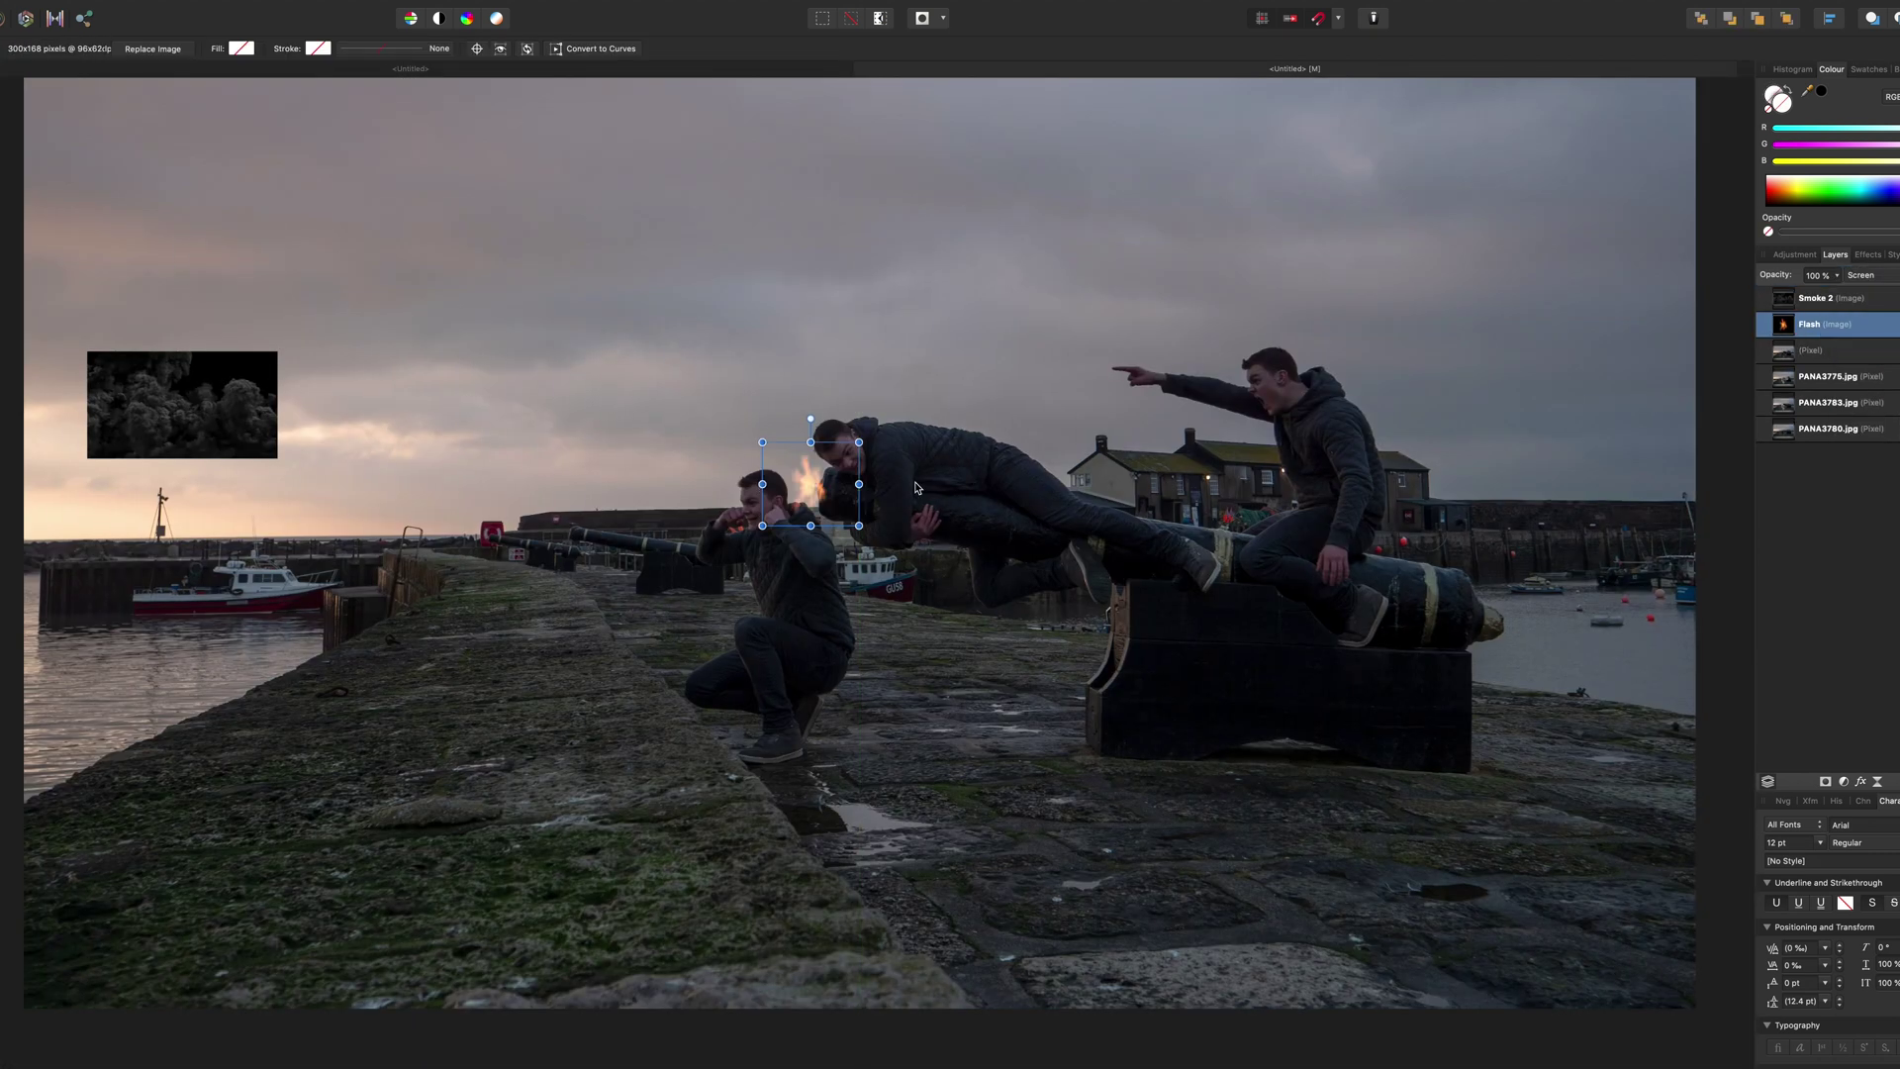
{"action": "double_click", "coordinate": [1784, 326]}
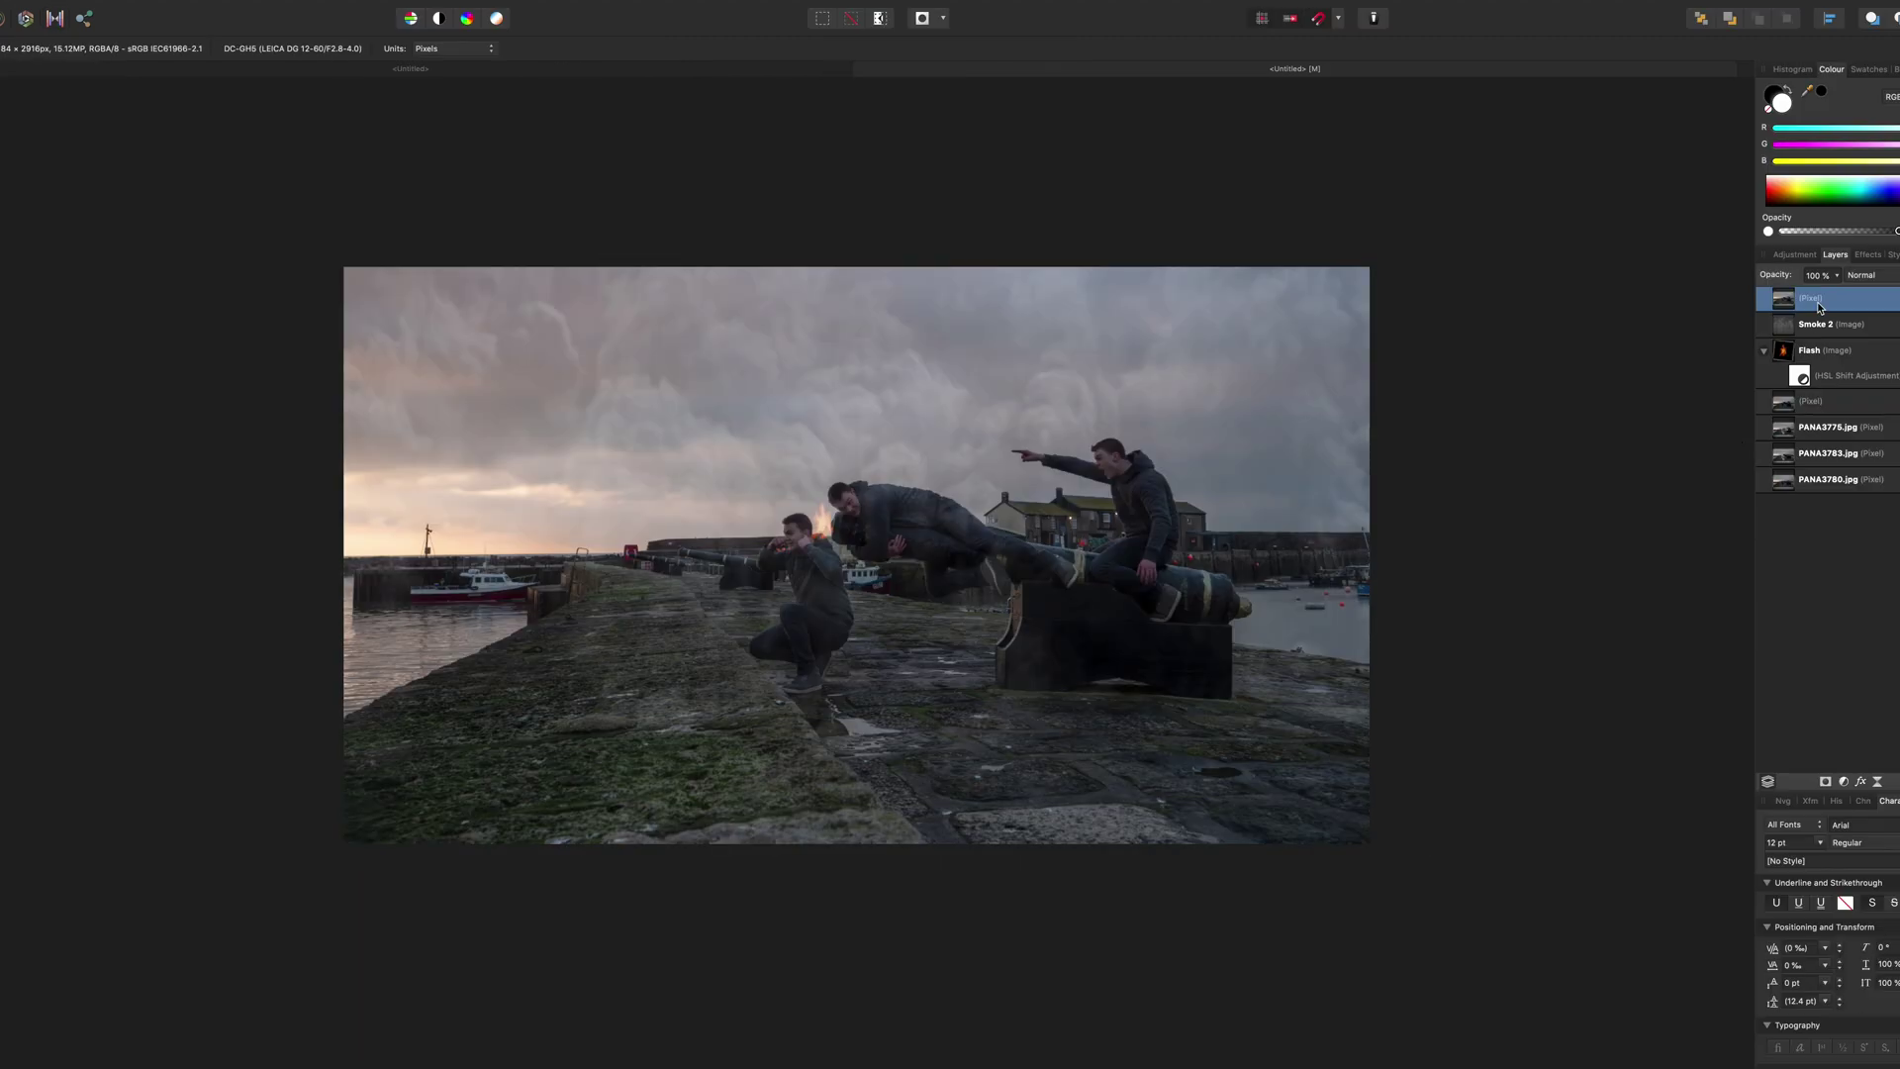
- Bring up the Smoke 2 layer's context menu to merge everything visible
{"action": "right_click", "coordinate": [1797, 300]}
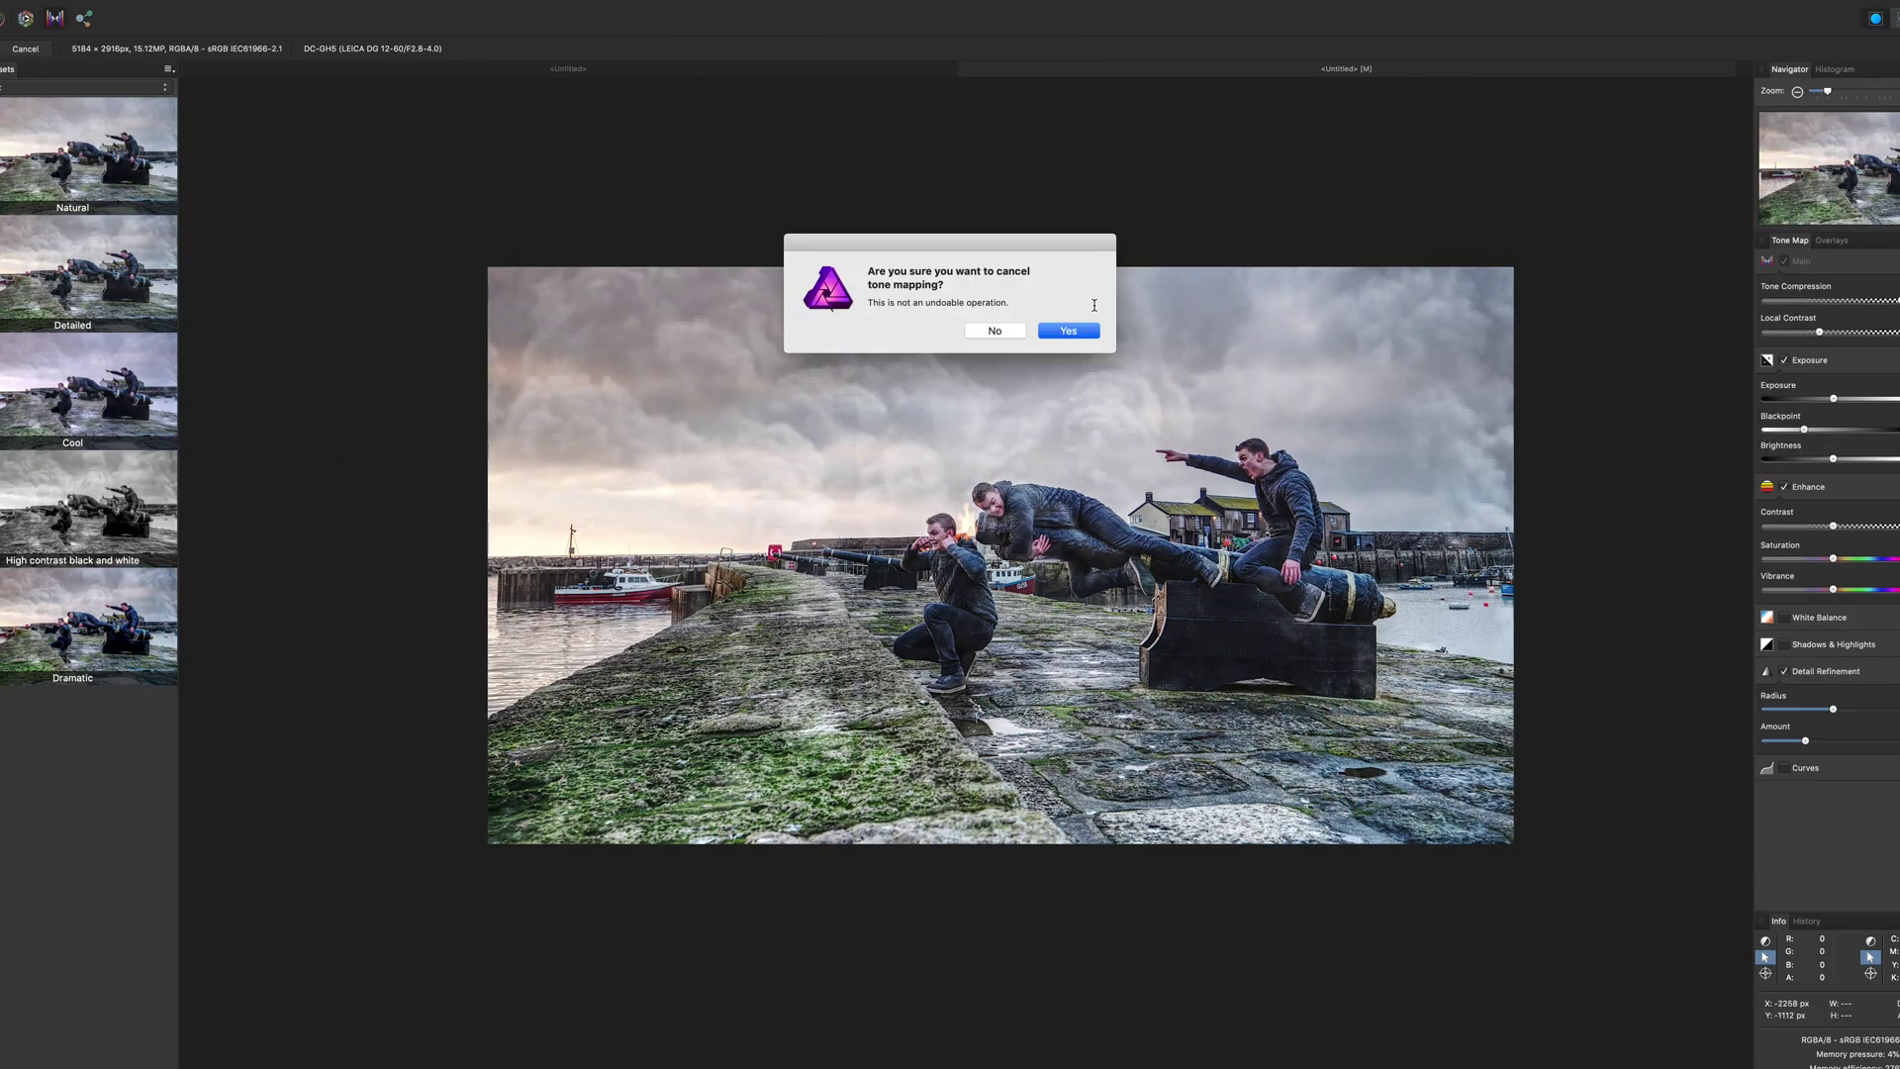